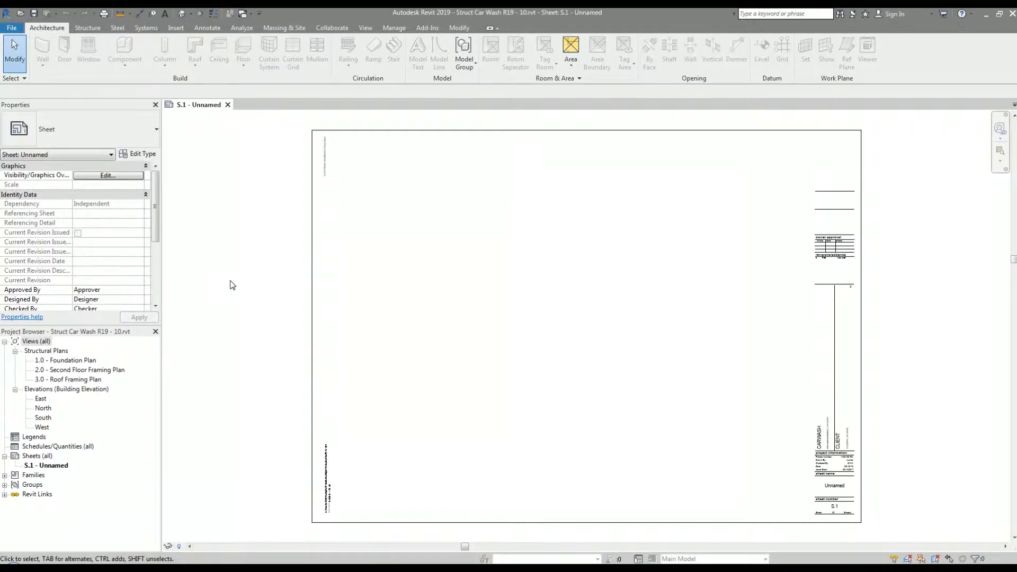
# Open the 1.0 - Foundation Plan view from Structural Plans in the Project Browser
pyautogui.click(74, 361)
pyautogui.doubleClick(77, 363)
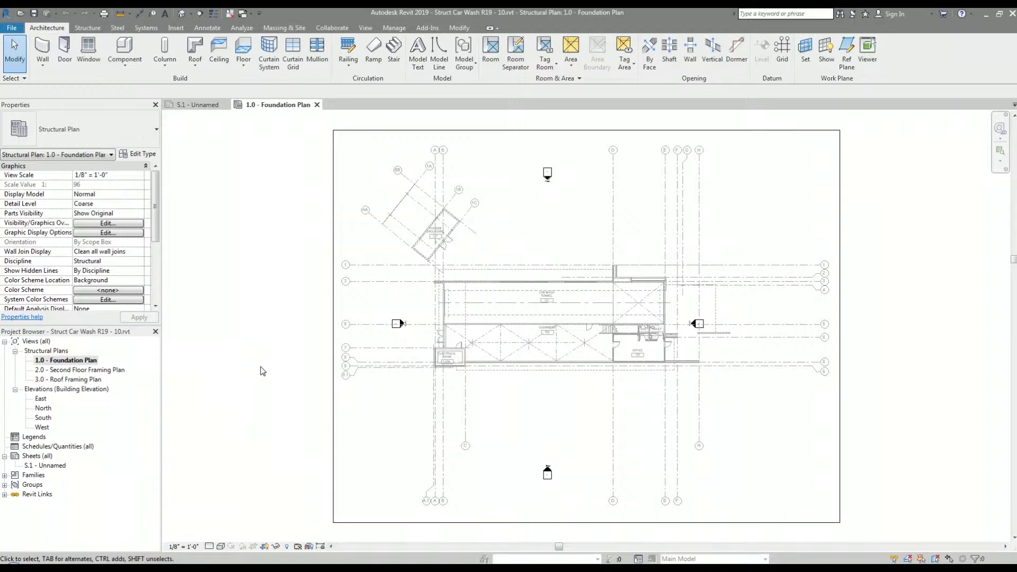
# On sheet S.1, place the 1.0 - Foundation Plan viewport and set its type to No Title
pyautogui.doubleClick(42, 465)
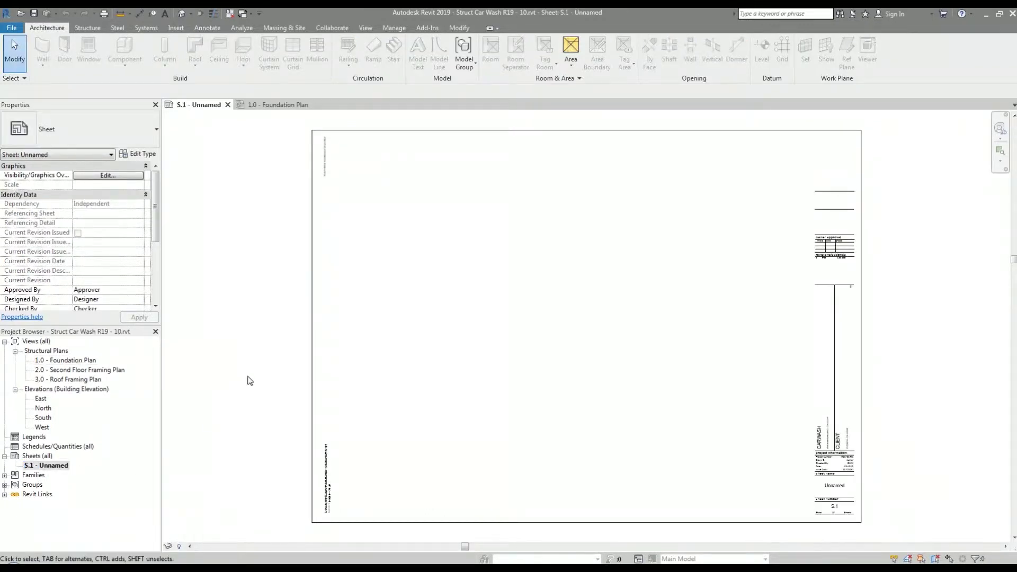
pyautogui.click(73, 361)
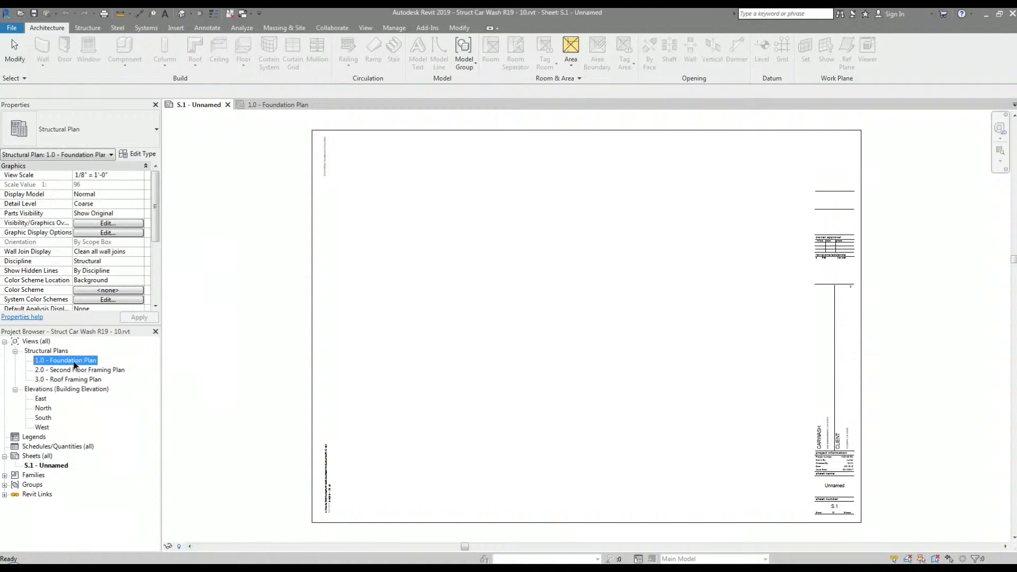
pyautogui.moveTo(75, 364); pyautogui.dragTo(543, 305)
pyautogui.click(584, 334)
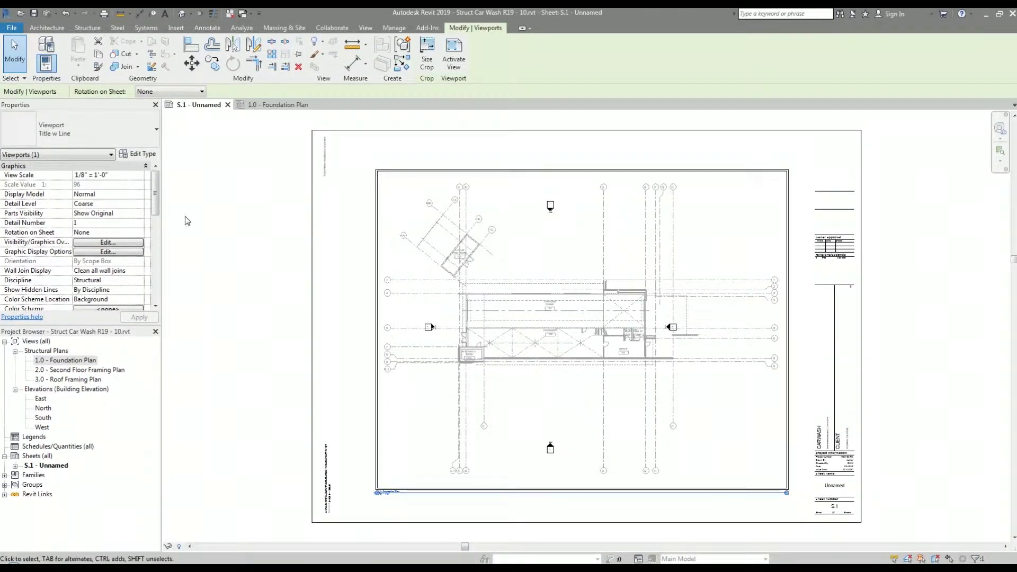
pyautogui.click(79, 130)
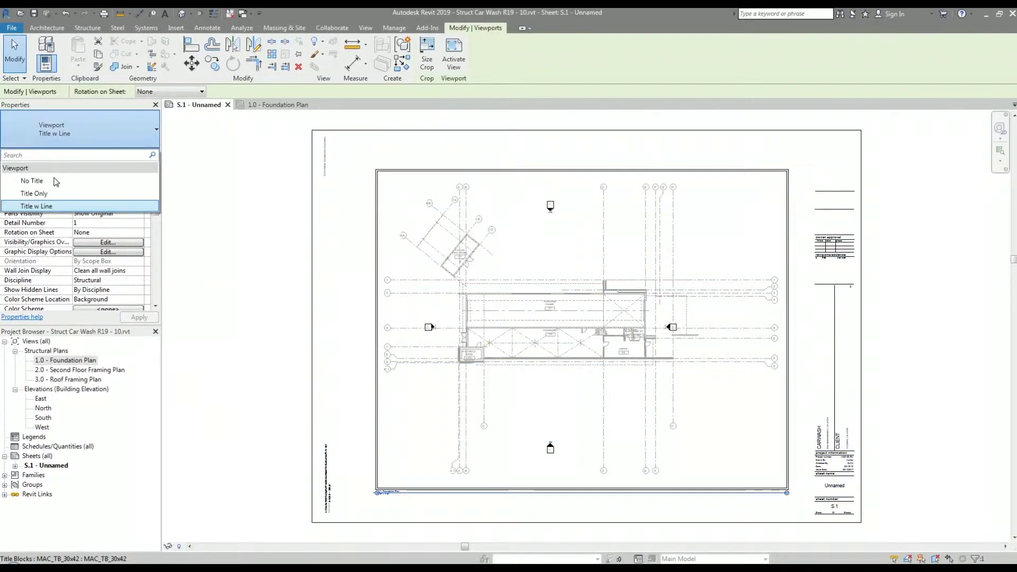
pyautogui.click(53, 184)
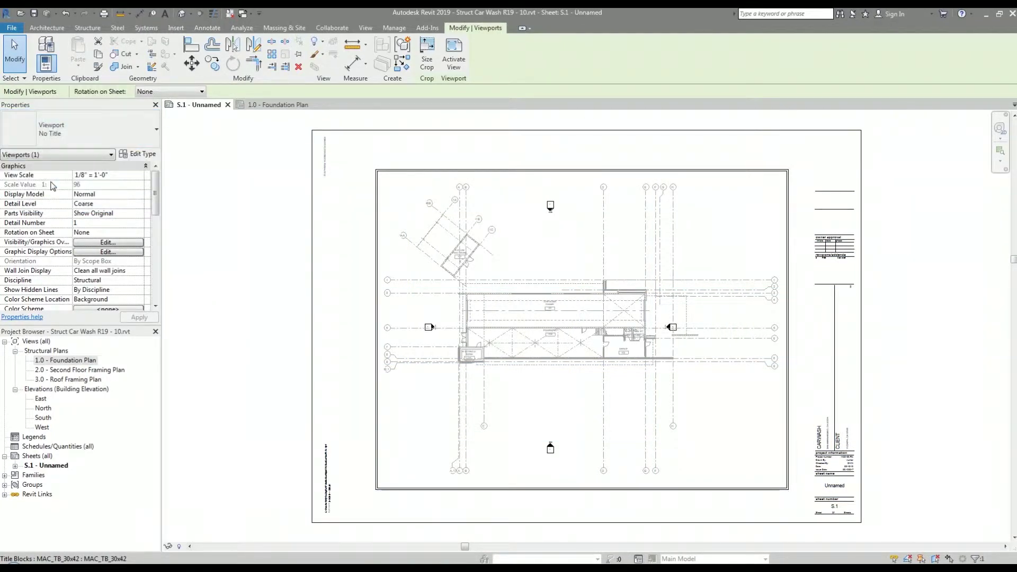
pyautogui.click(232, 210)
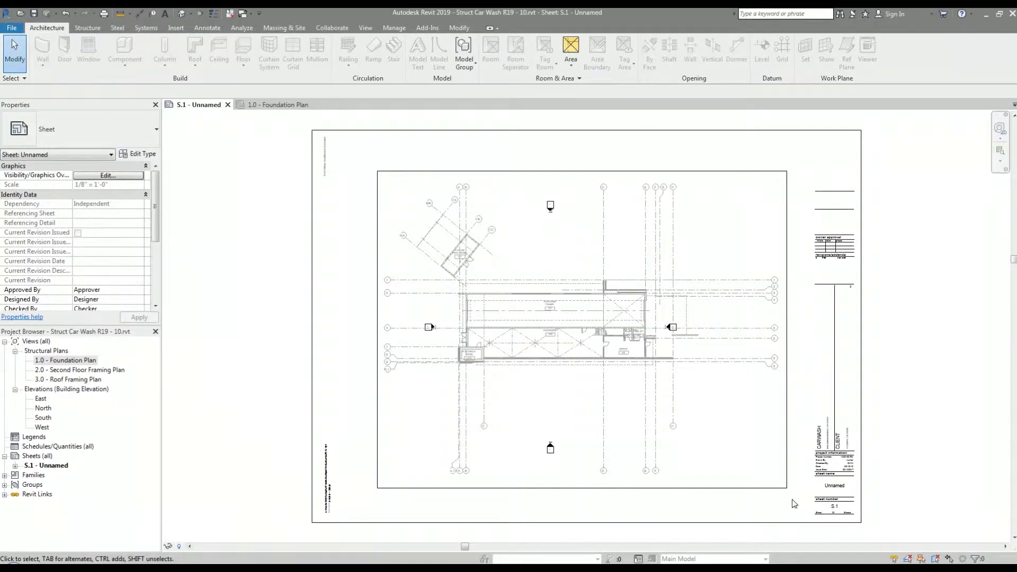
# Move the Foundation Plan viewport horizontally so its right edge meets the title block border
pyautogui.moveTo(799, 501); pyautogui.dragTo(659, 386, button='middle')
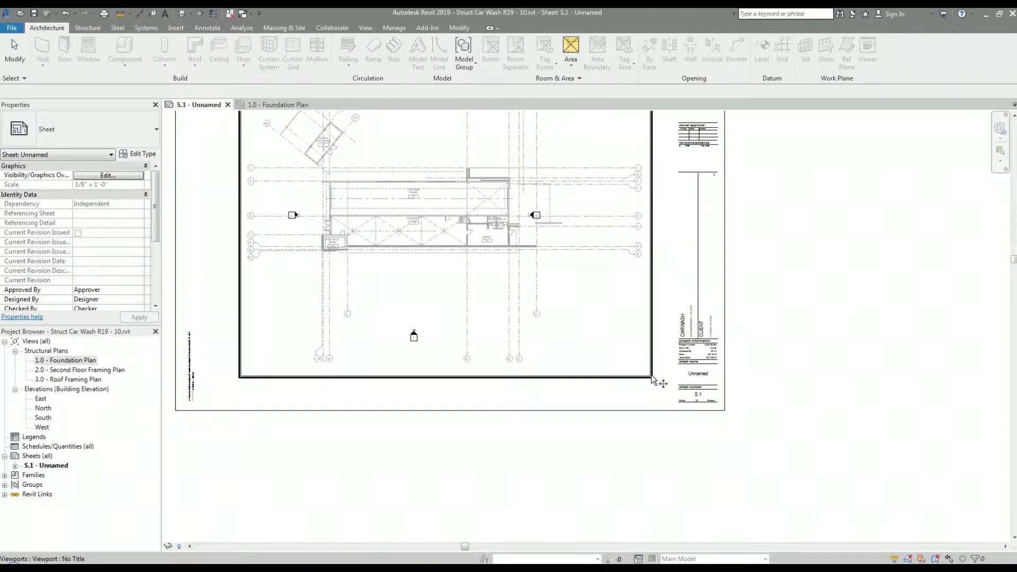
pyautogui.click(646, 380)
pyautogui.press('m')
pyautogui.press('v')
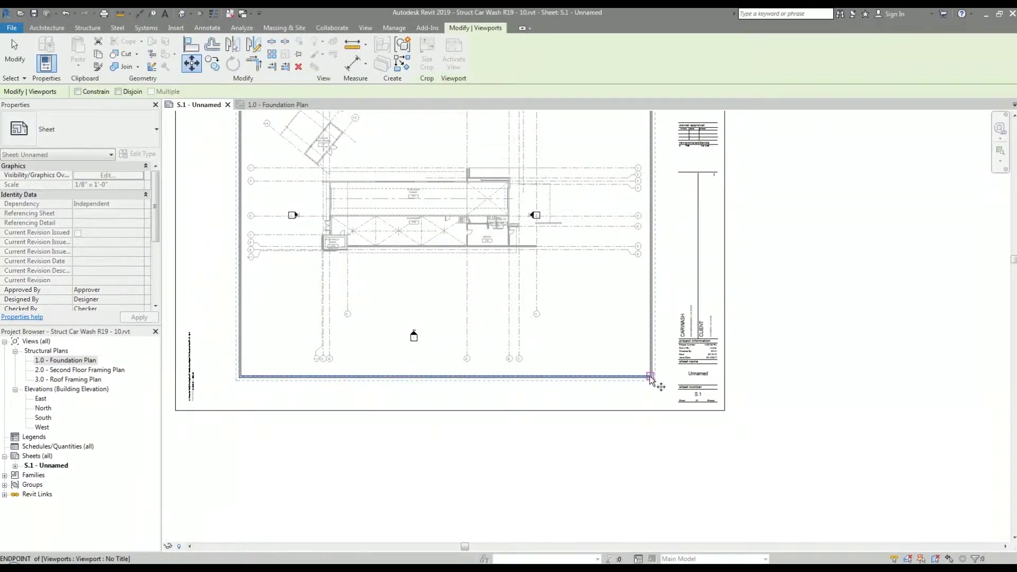
pyautogui.click(652, 377)
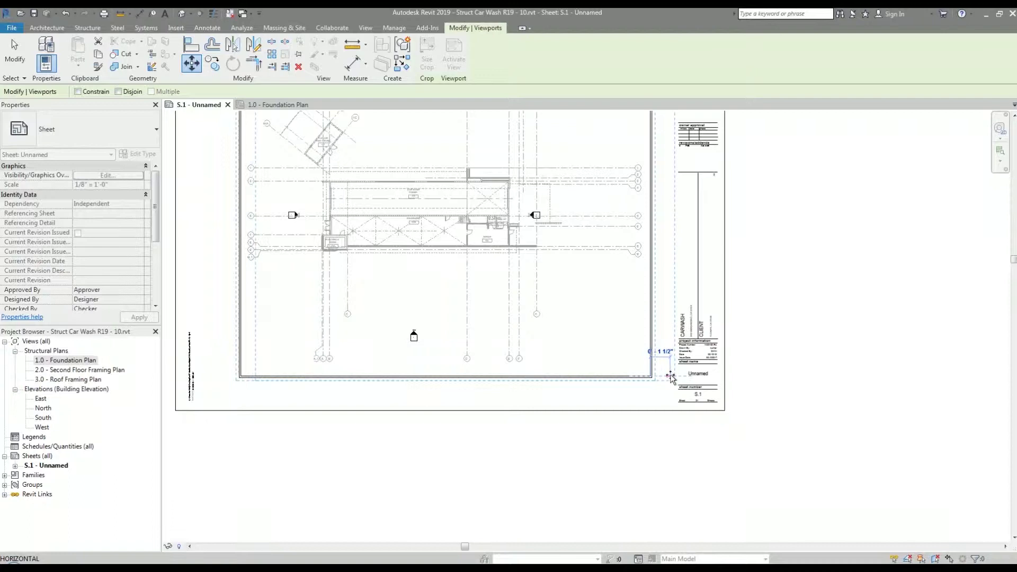
pyautogui.click(677, 377)
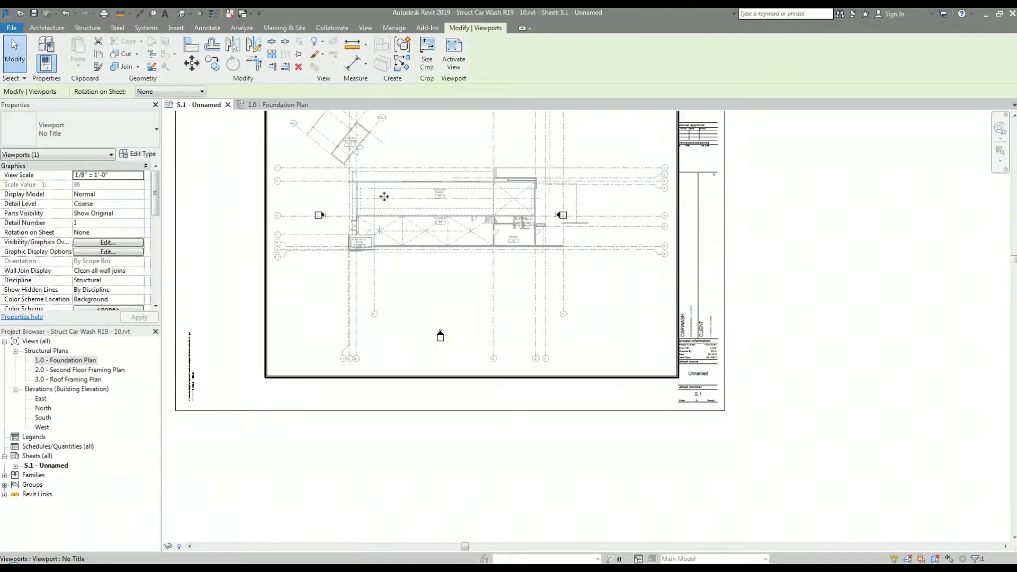
# Move the viewport down so its lower-right corner meets the border corner
pyautogui.press('m')
pyautogui.press('v')
pyautogui.press('m')
pyautogui.press('v')
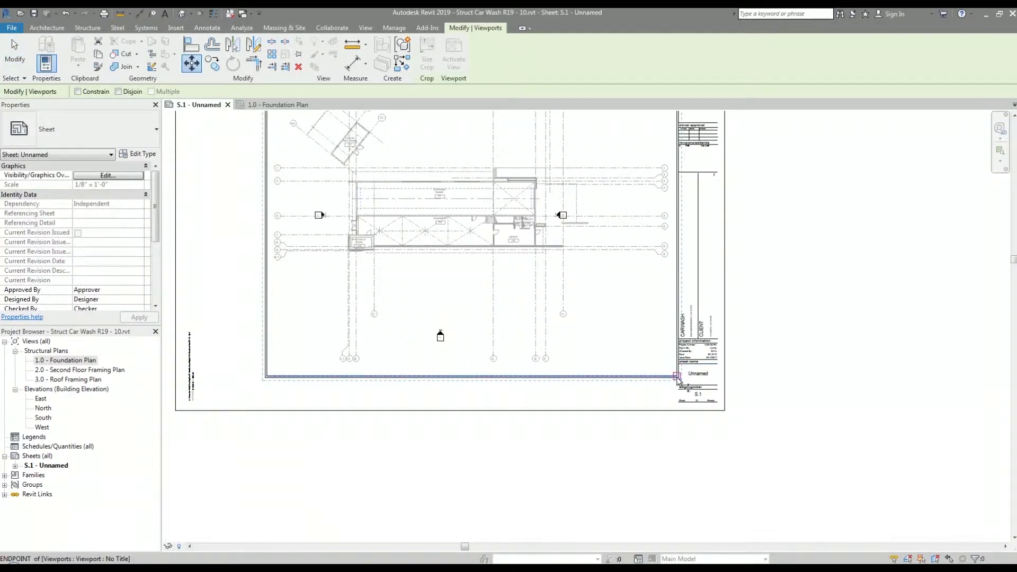
pyautogui.click(679, 376)
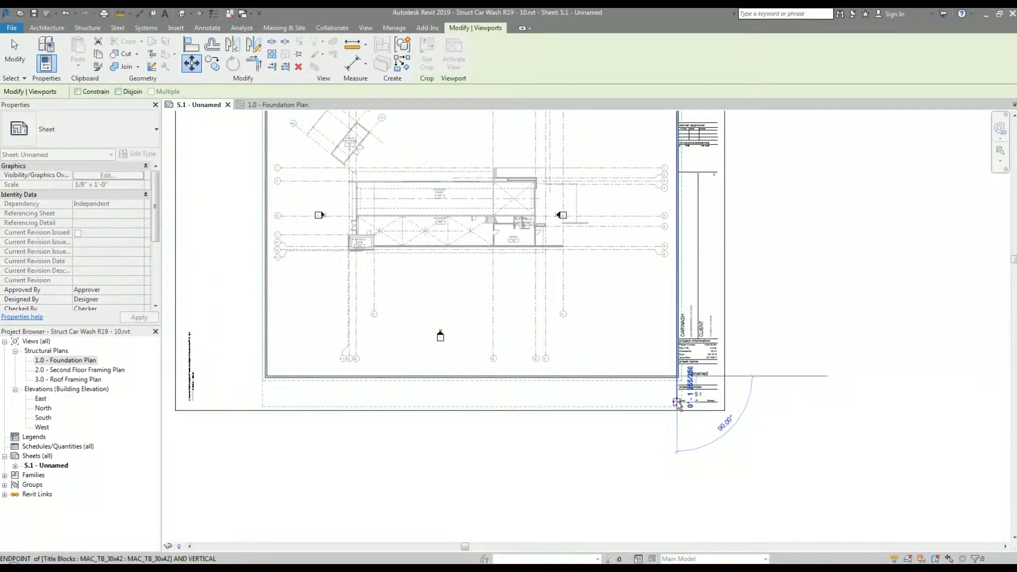
pyautogui.click(678, 403)
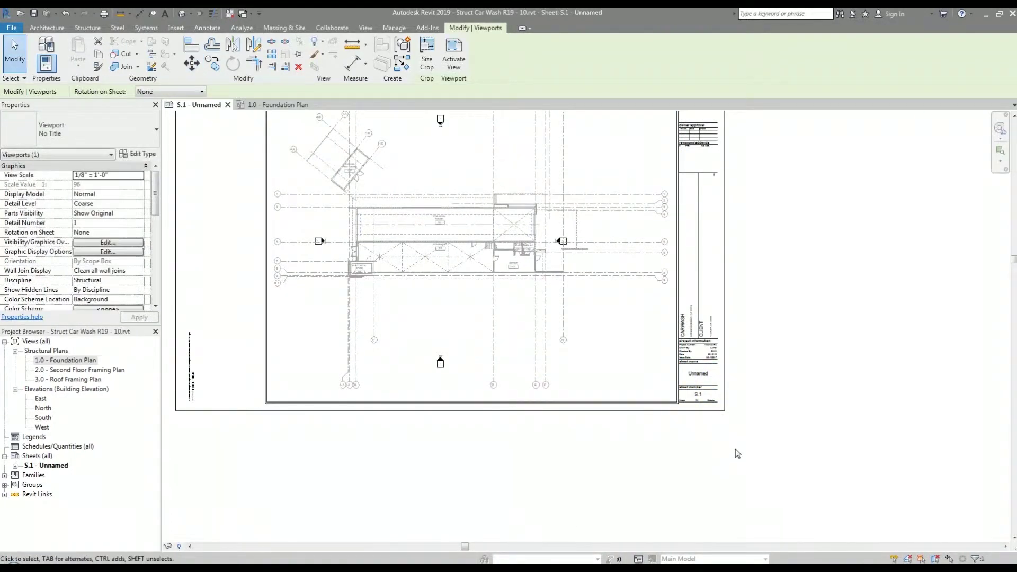
pyautogui.scroll(-1, 741, 418)
pyautogui.moveTo(769, 393); pyautogui.dragTo(766, 441, button='middle')
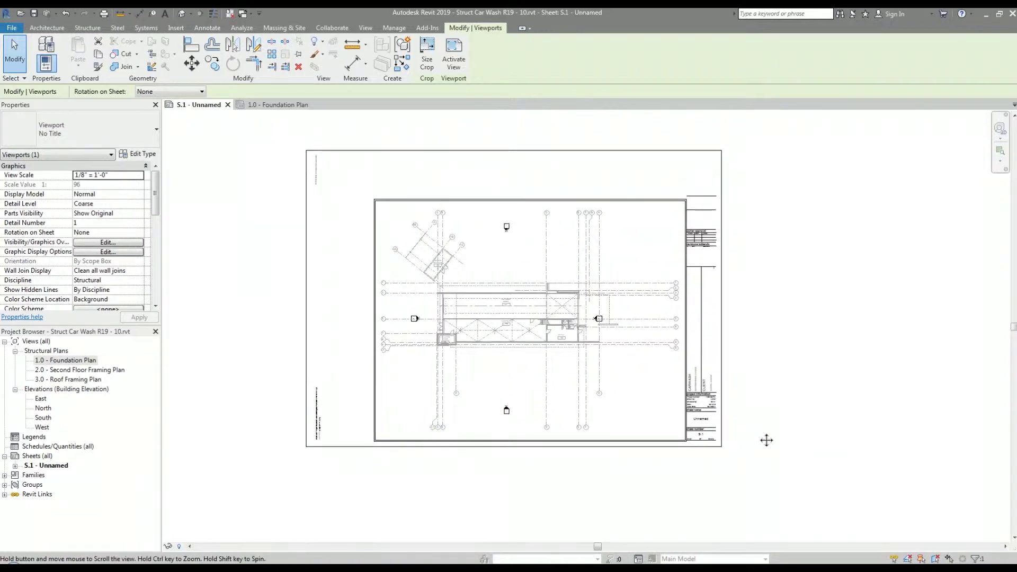
# Move the Foundation Plan viewport a small distance to the left
pyautogui.click(193, 69)
pyautogui.click(737, 479)
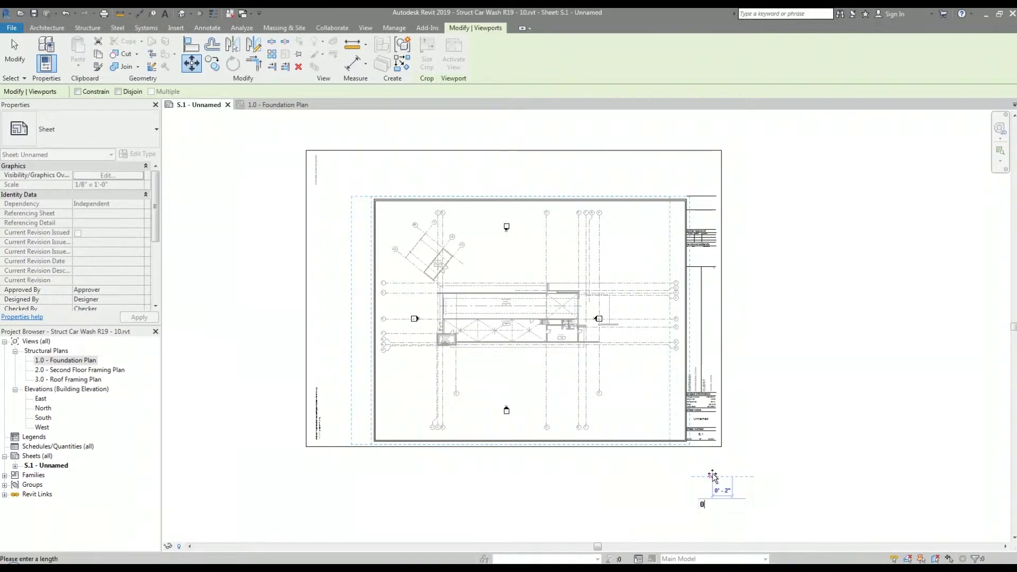
pyautogui.click(715, 479)
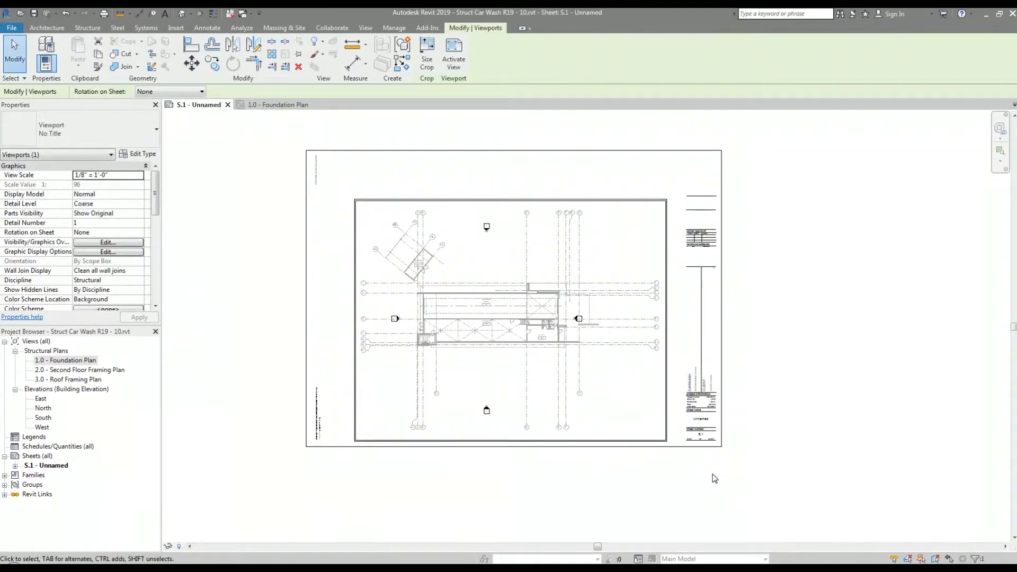
# Move the viewport a small distance up, inset from the border, and deselect it
pyautogui.press('m')
pyautogui.press('v')
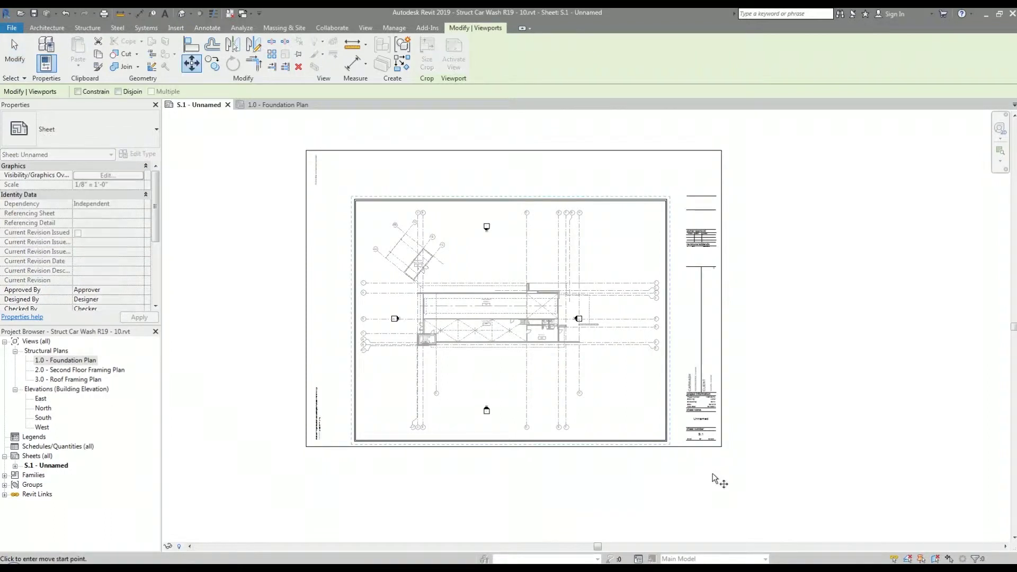
pyautogui.click(712, 478)
pyautogui.click(711, 459)
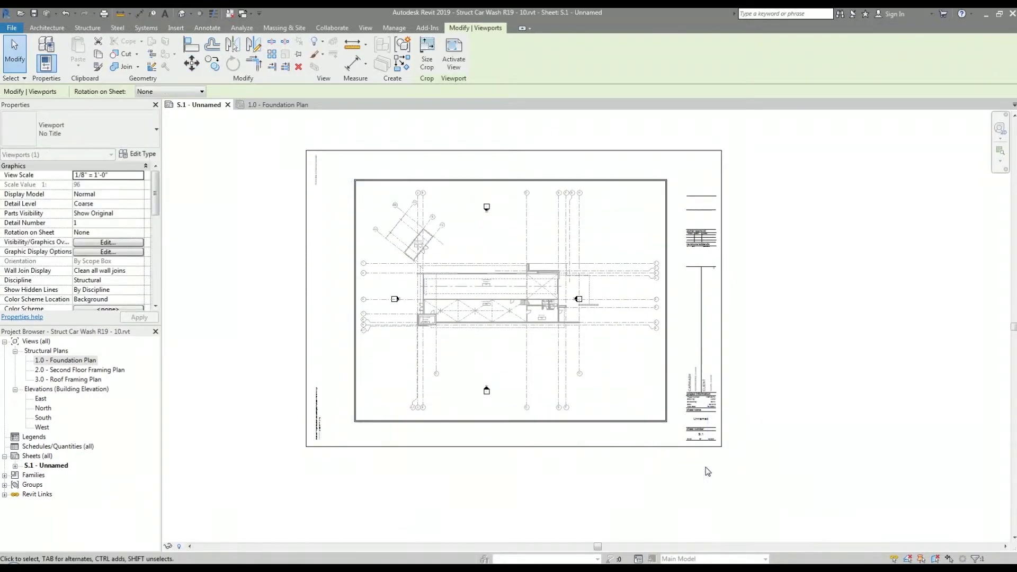
pyautogui.click(822, 425)
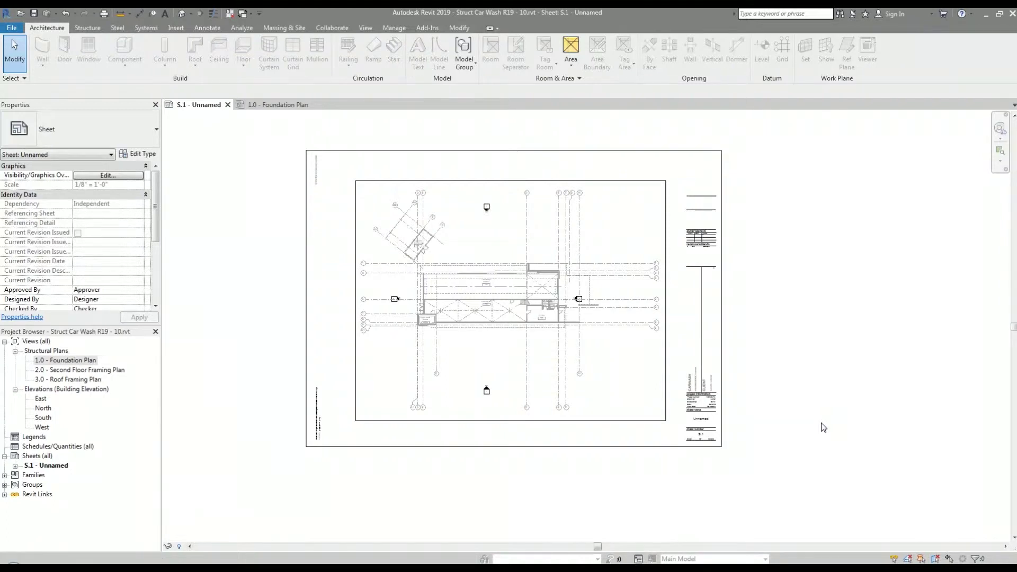
# Create new sheet S.2 using the MAC_TB_30x42 title block
pyautogui.press('z')
pyautogui.press('f')
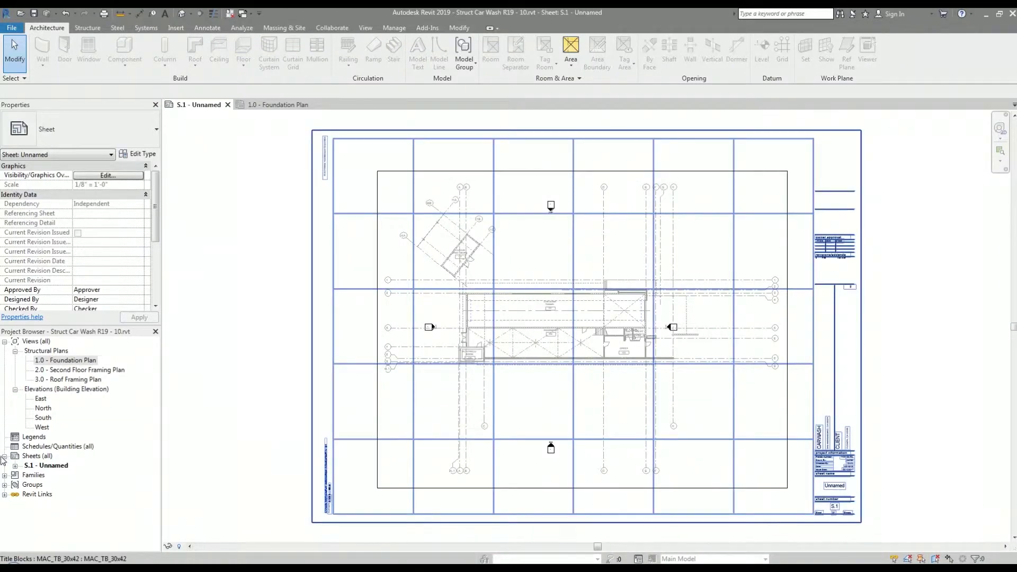
pyautogui.click(37, 457)
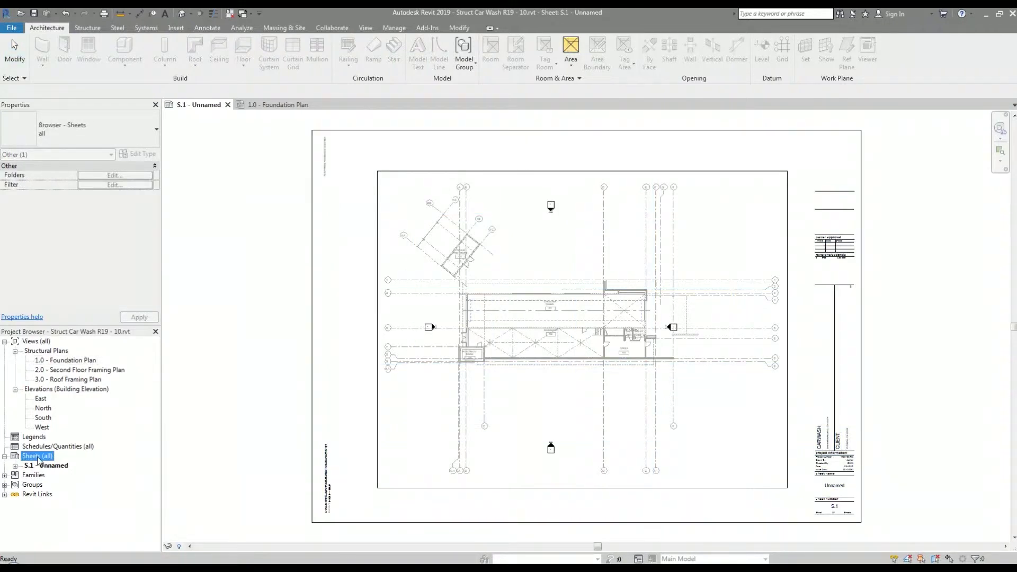
pyautogui.rightClick(38, 459)
pyautogui.click(66, 465)
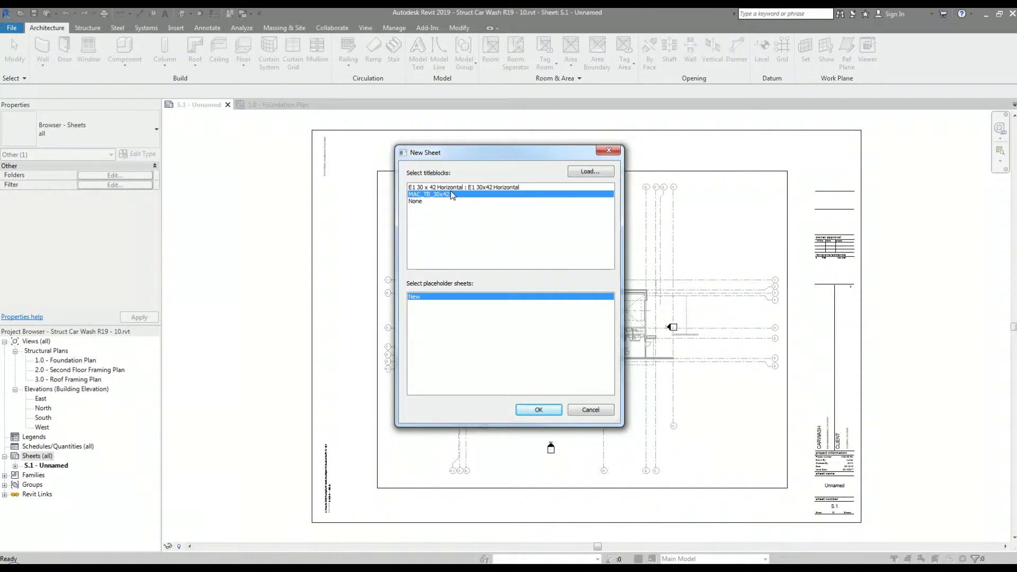
pyautogui.click(539, 410)
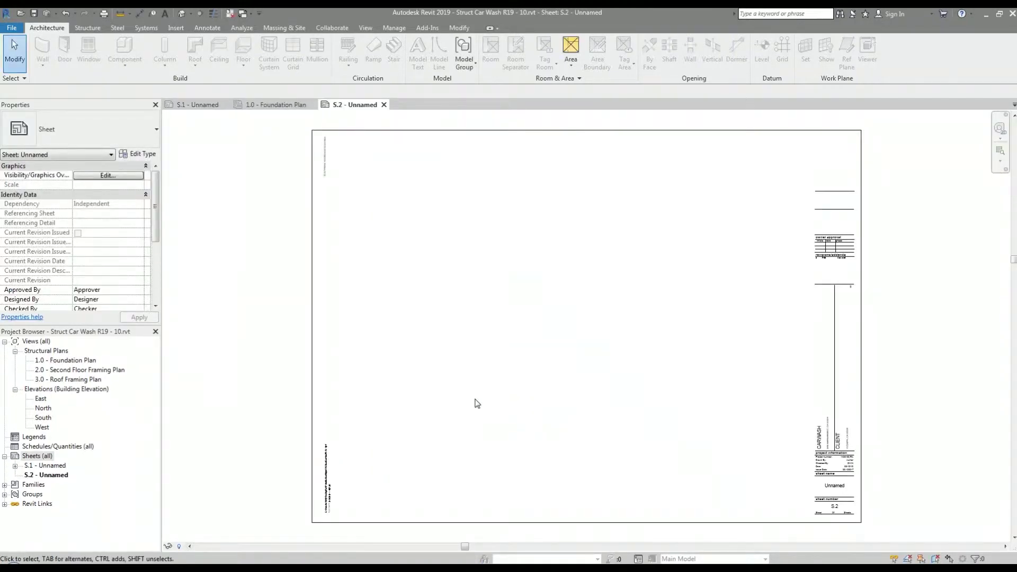
# Place the 2.0 - Second Floor Framing Plan on S.2, undoing a trial move to the corner
pyautogui.moveTo(60, 370); pyautogui.dragTo(551, 337)
pyautogui.click(564, 347)
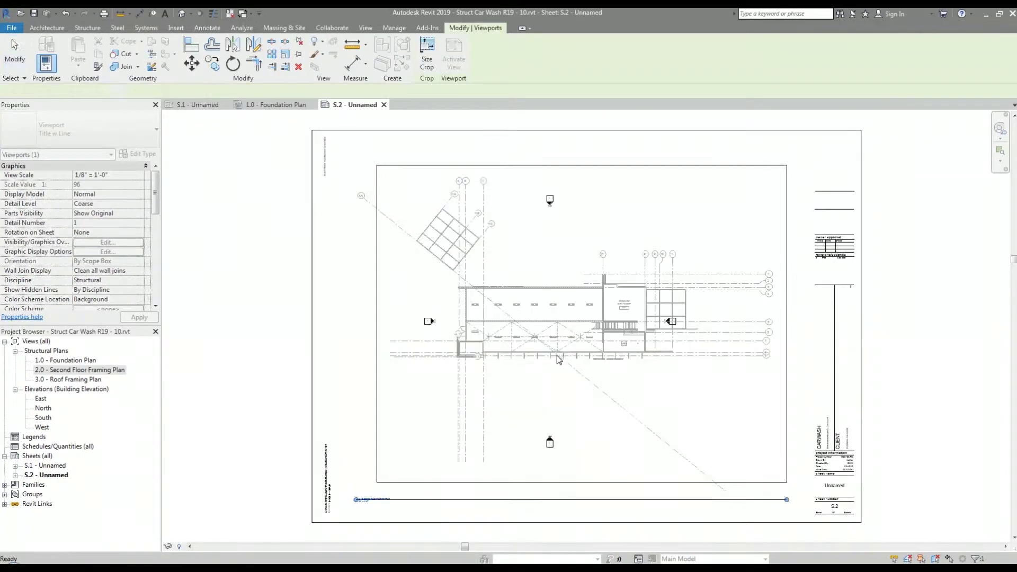
pyautogui.press('m')
pyautogui.press('v')
pyautogui.click(787, 481)
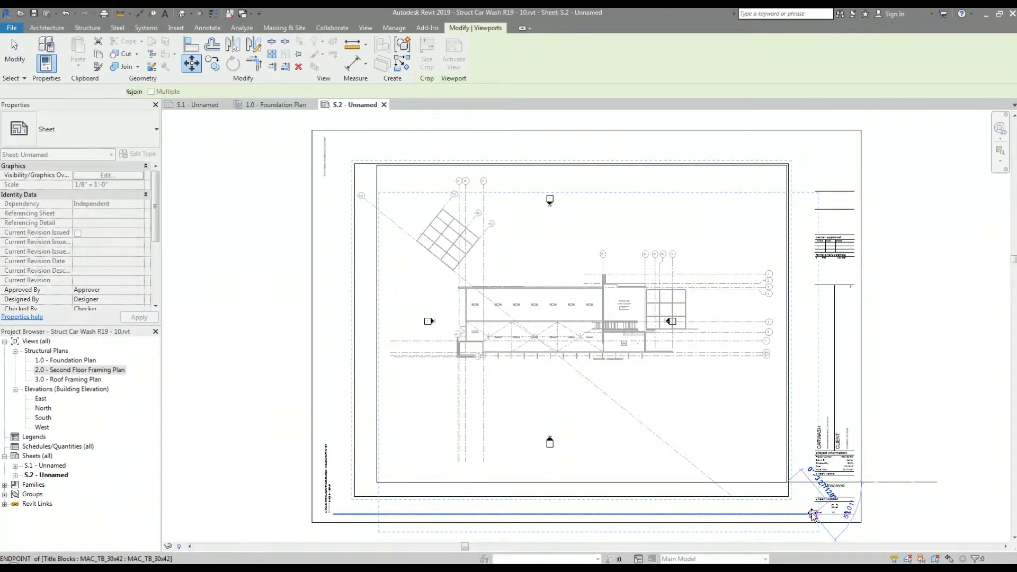
pyautogui.click(812, 514)
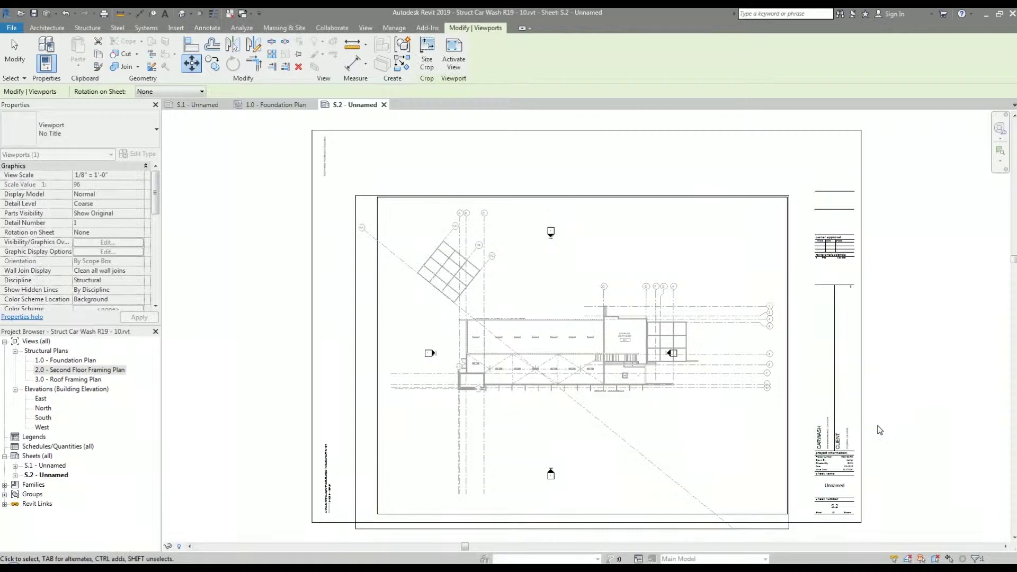
pyautogui.hotkey('ctrl', 'z')
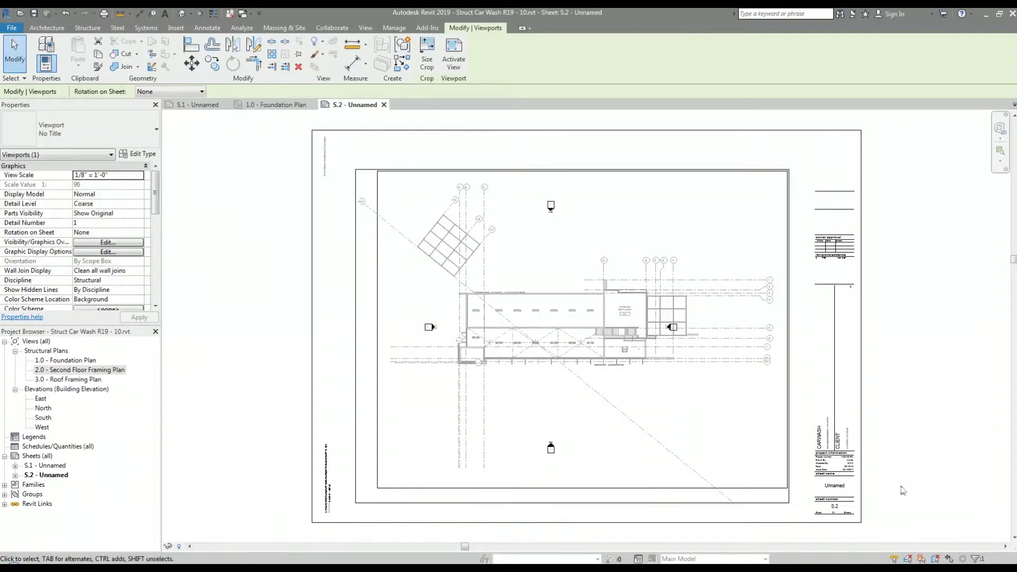
pyautogui.click(903, 491)
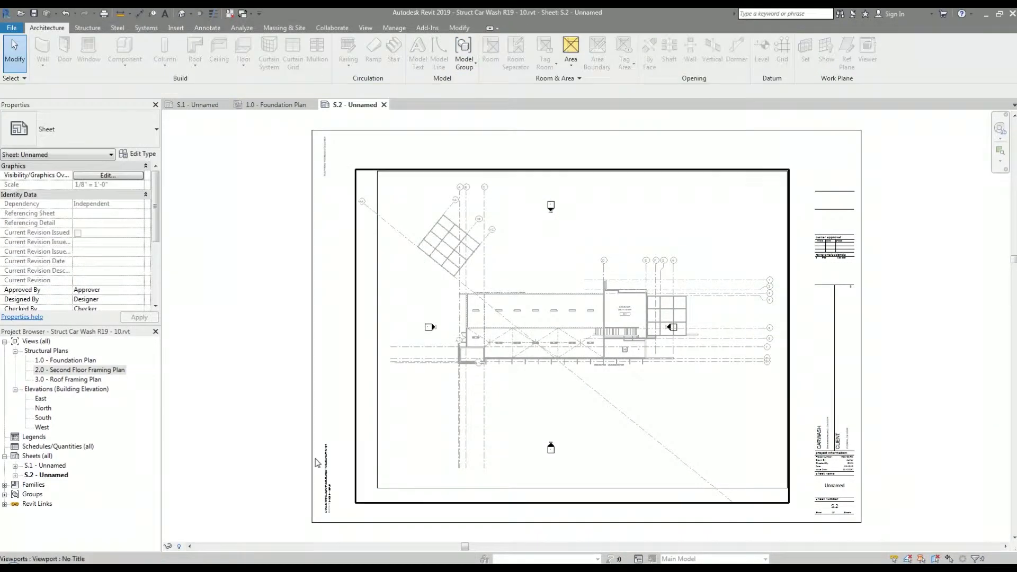
pyautogui.click(36, 458)
# Create another new sheet, S.3
pyautogui.rightClick(36, 459)
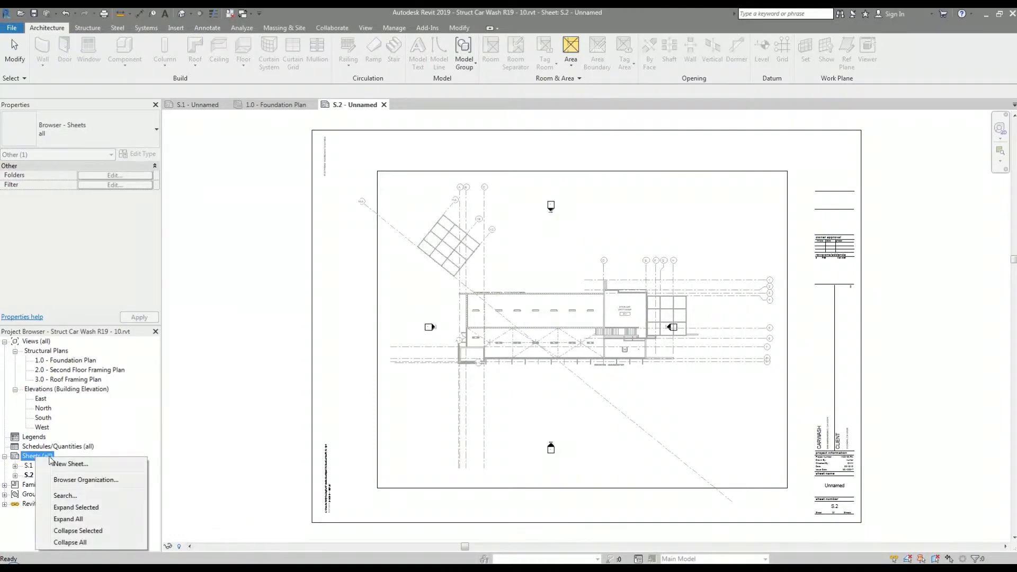
pyautogui.click(59, 465)
pyautogui.click(538, 409)
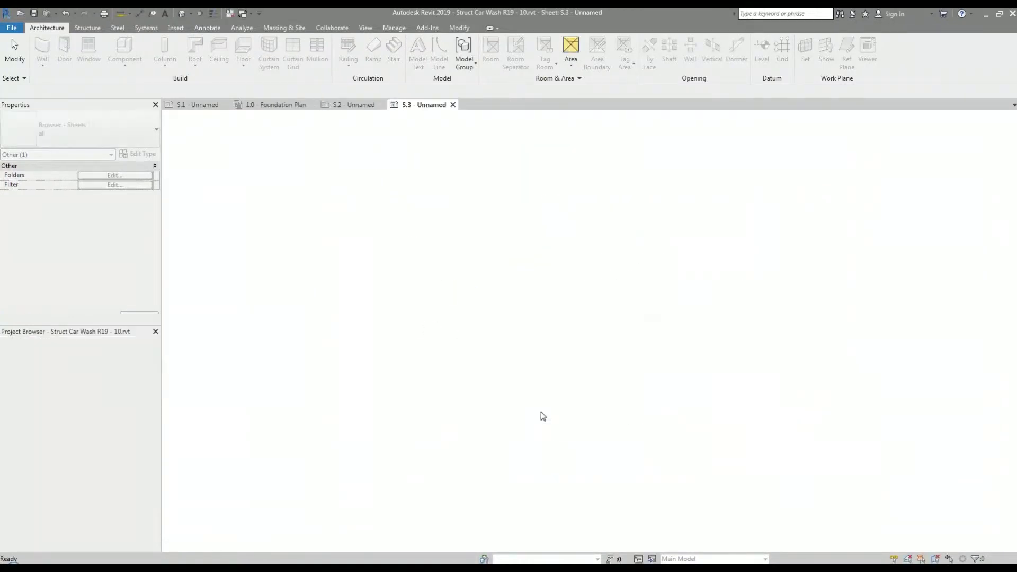
# Place the 3.0 - Roof Framing Plan on S.3, undoing an accidental shift to the right
pyautogui.moveTo(68, 380); pyautogui.dragTo(565, 345)
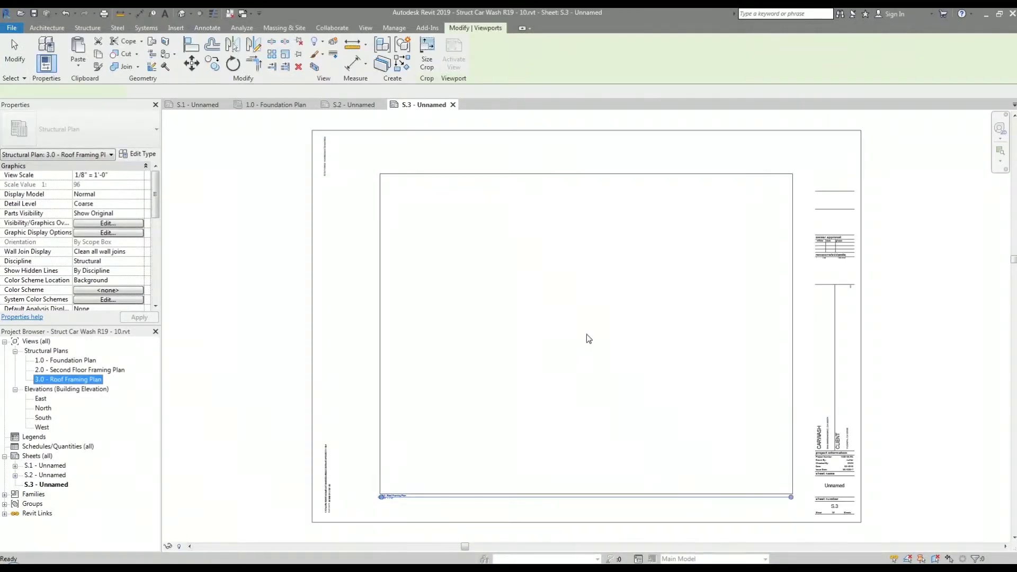
pyautogui.click(586, 336)
pyautogui.press('Escape')
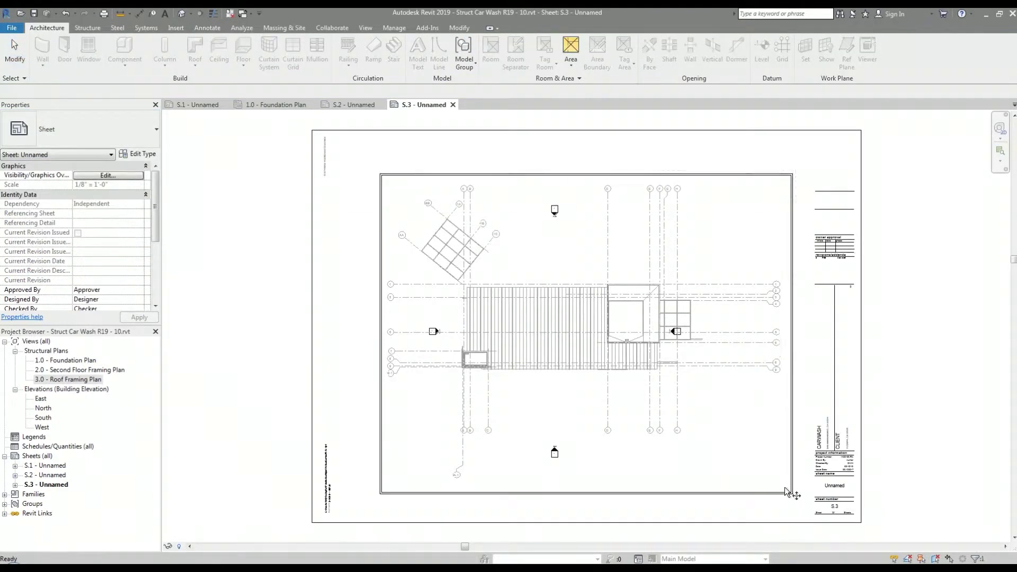
pyautogui.moveTo(773, 498); pyautogui.dragTo(810, 506)
pyautogui.hotkey('ctrl', 'z')
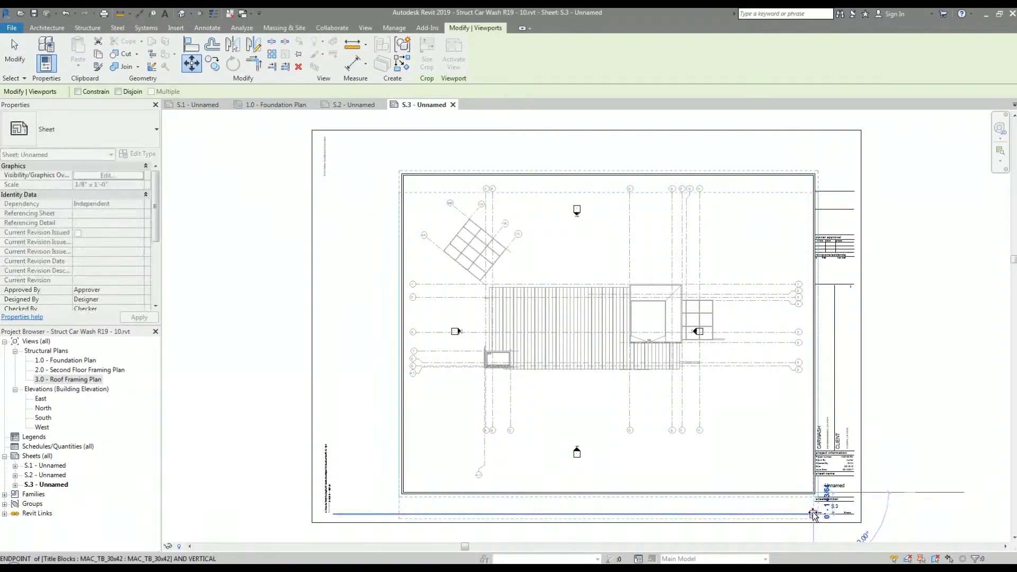
pyautogui.hotkey('ctrl', 'z')
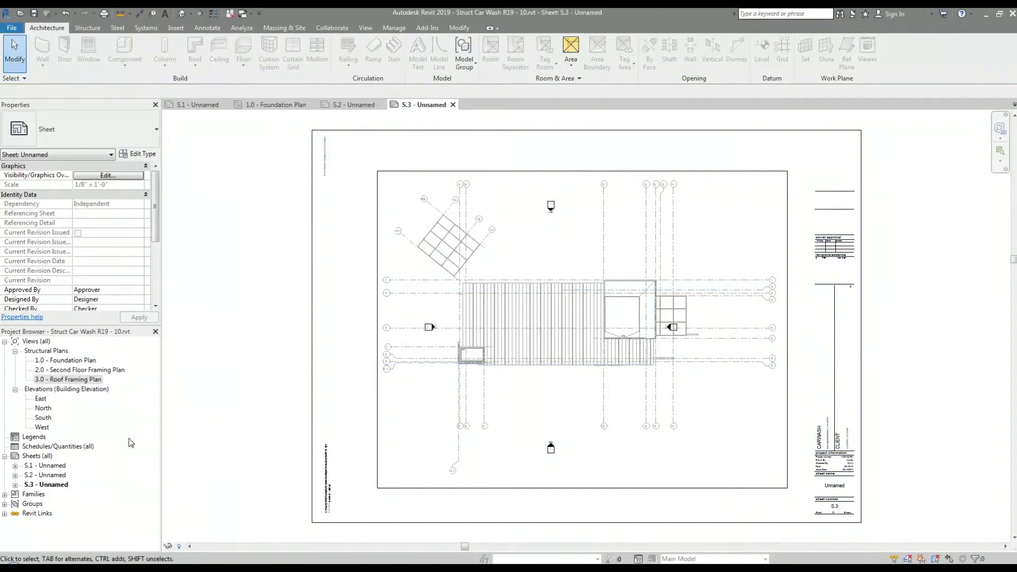
pyautogui.doubleClick(51, 467)
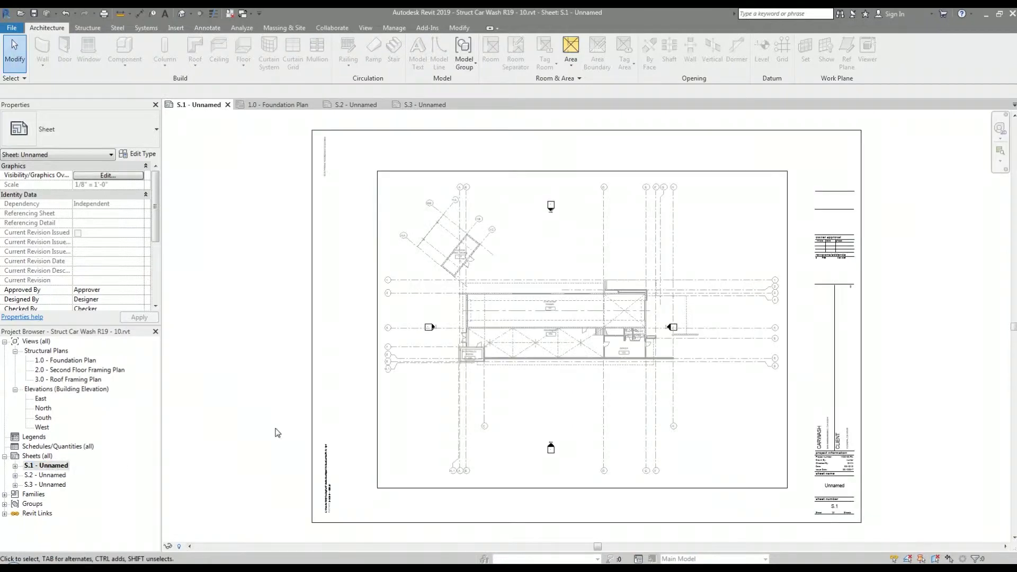
pyautogui.doubleClick(50, 476)
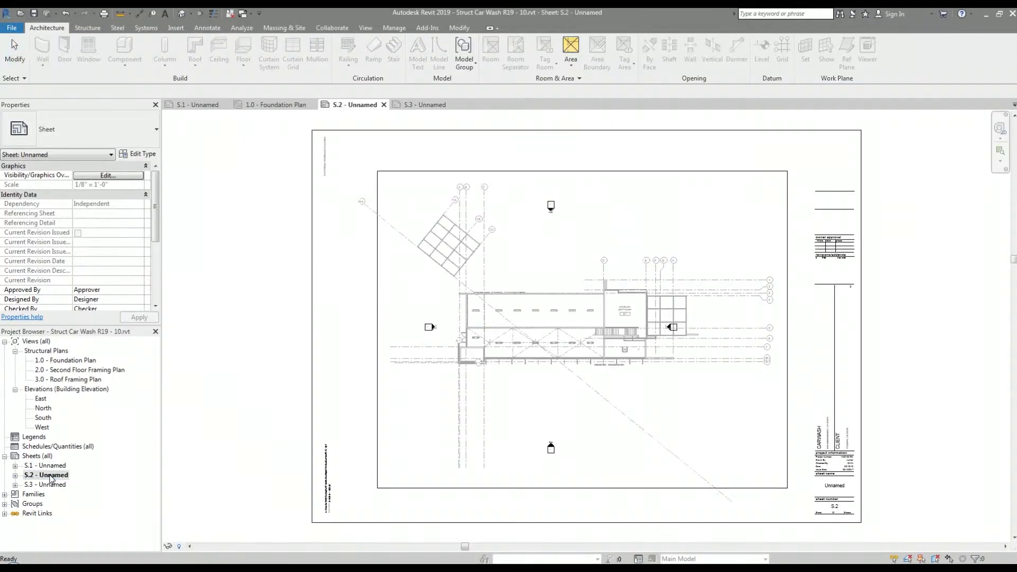
pyautogui.doubleClick(52, 486)
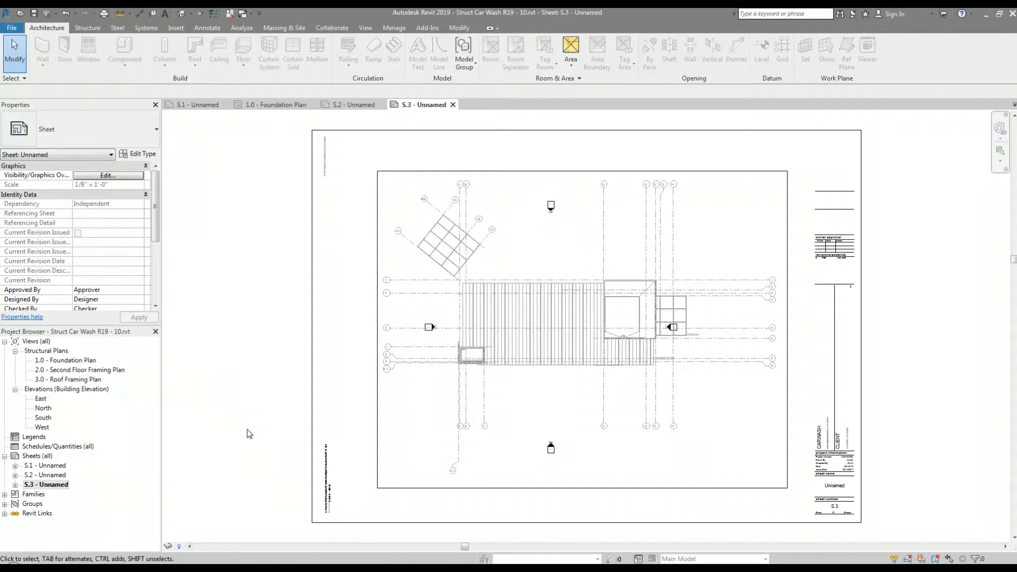
# On sheet S.1, drag the Foundation Plan viewport a little left and down
pyautogui.doubleClick(64, 467)
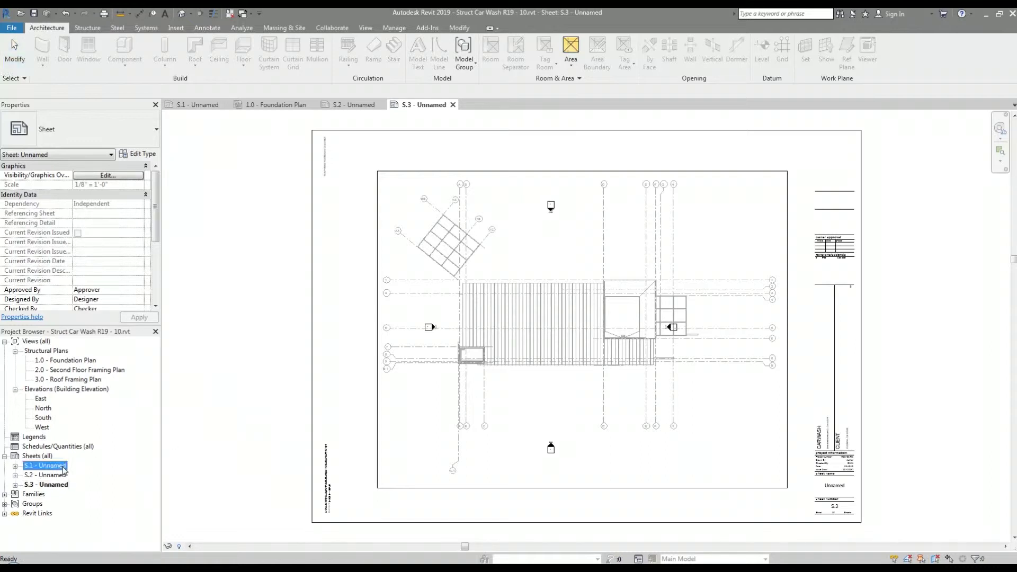
pyautogui.click(545, 324)
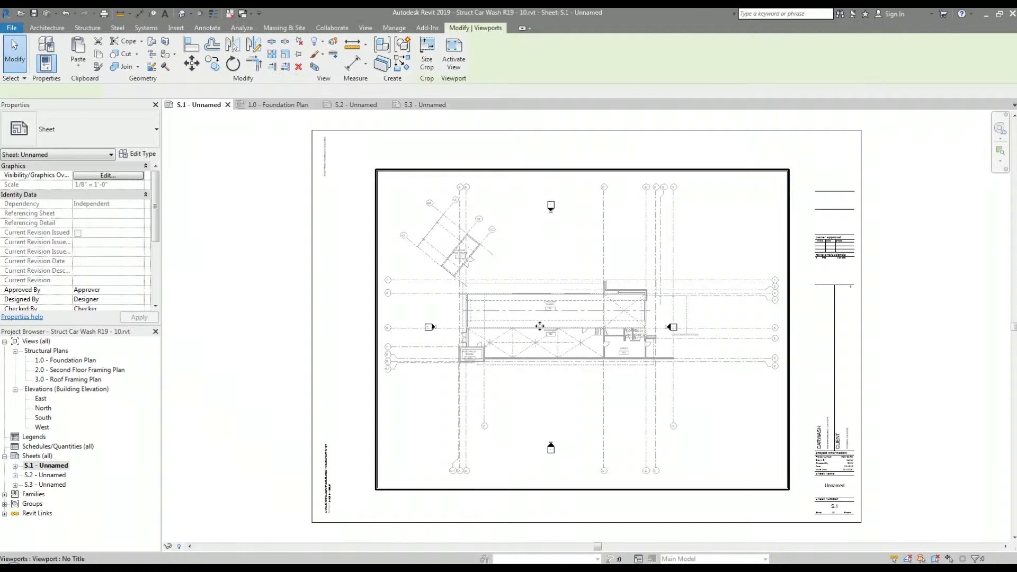
pyautogui.moveTo(565, 342); pyautogui.dragTo(552, 347)
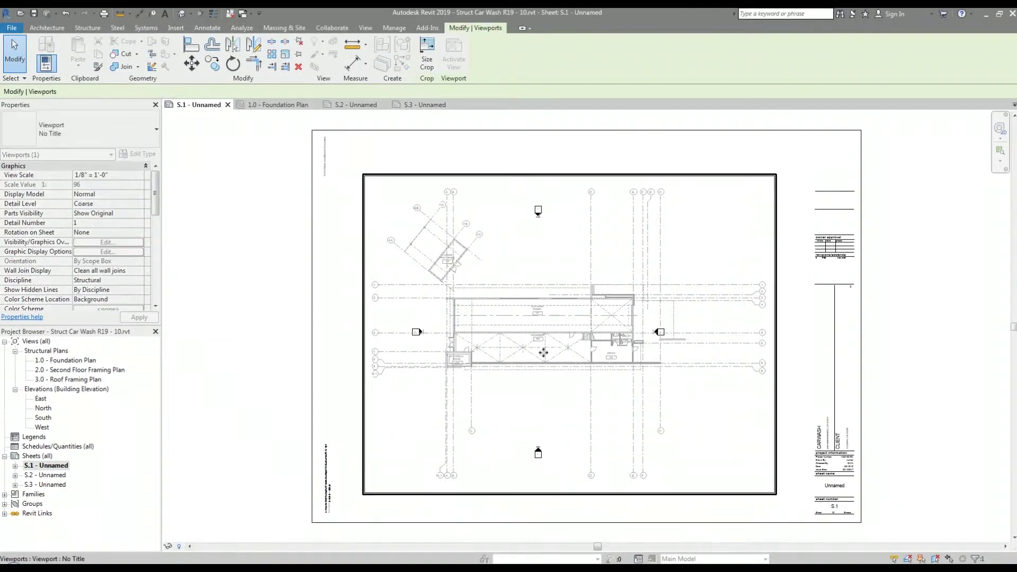
pyautogui.click(220, 348)
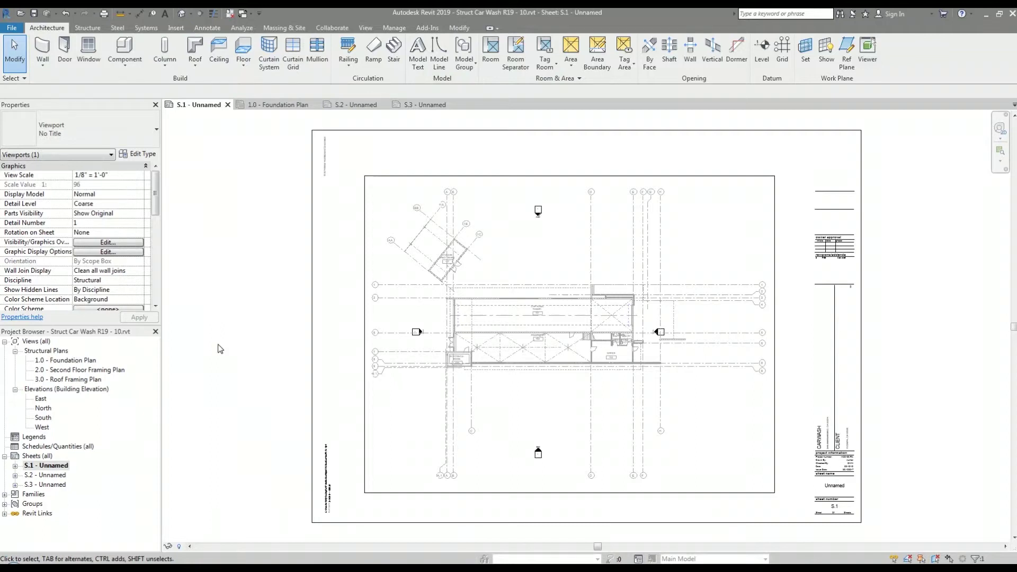
# Draw a detail line marking the 0'-1 1/4" margin at the viewport's top-left corner, then cut it
pyautogui.click(220, 349)
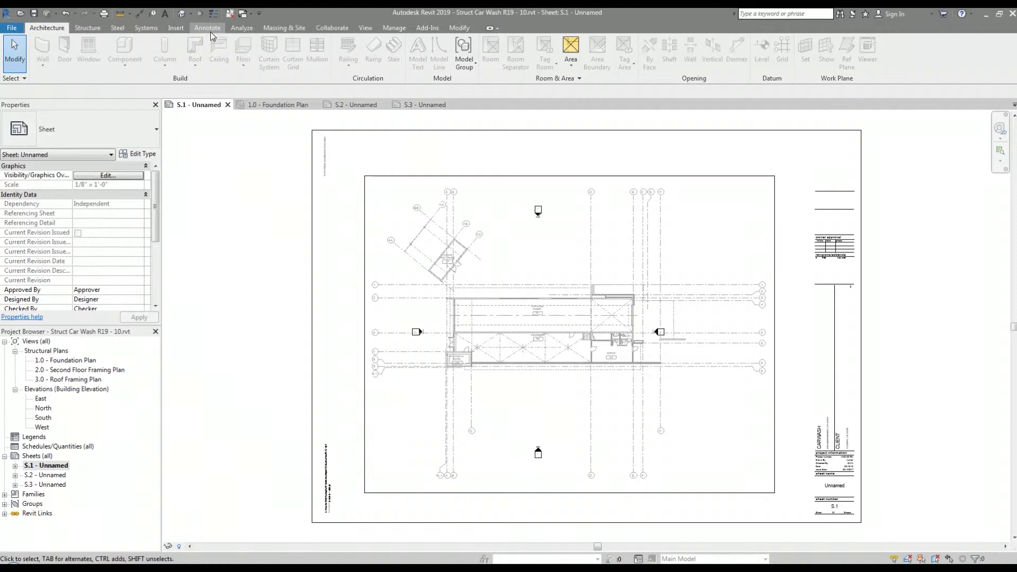
pyautogui.click(207, 28)
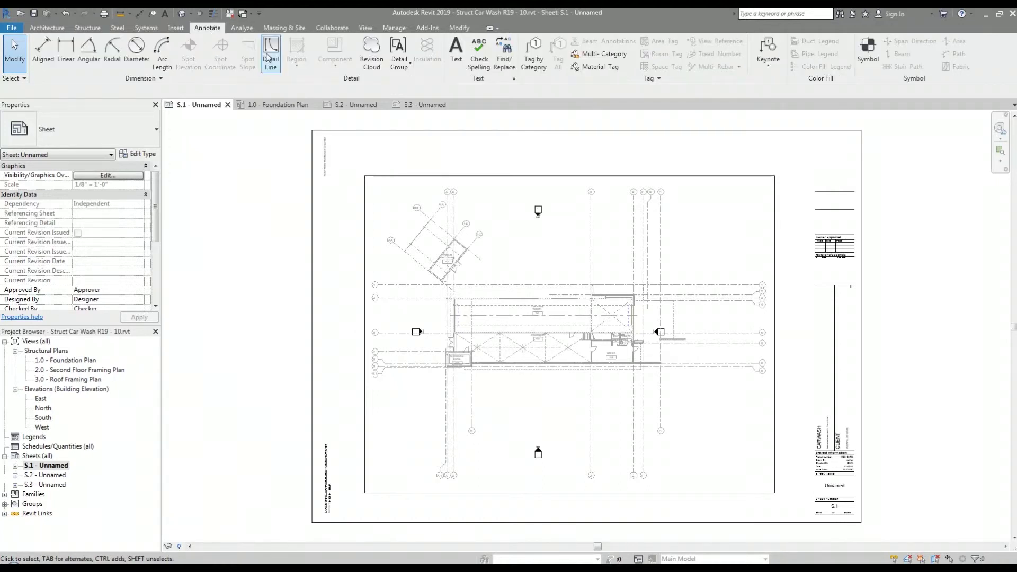
pyautogui.click(270, 55)
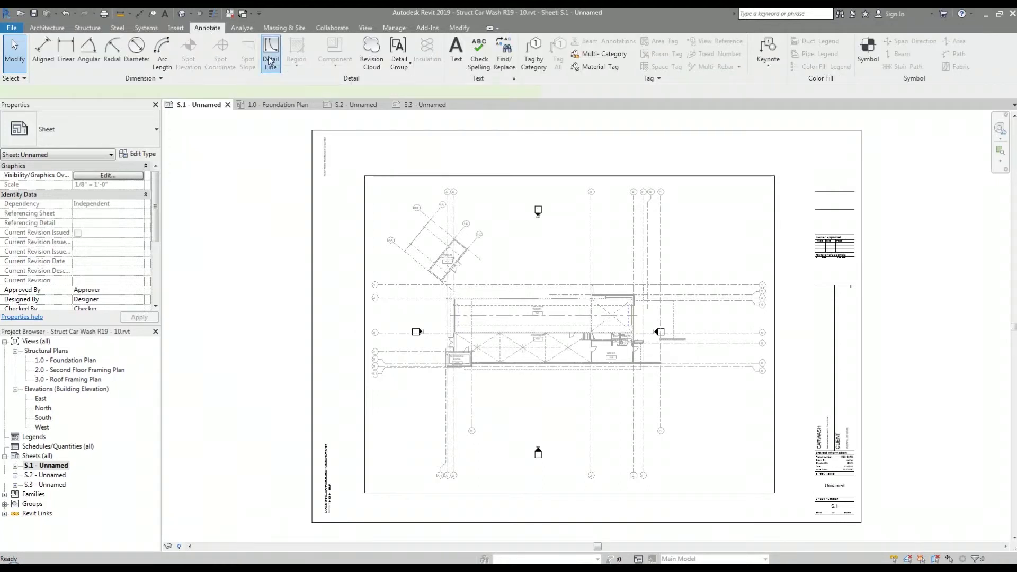
pyautogui.click(352, 175)
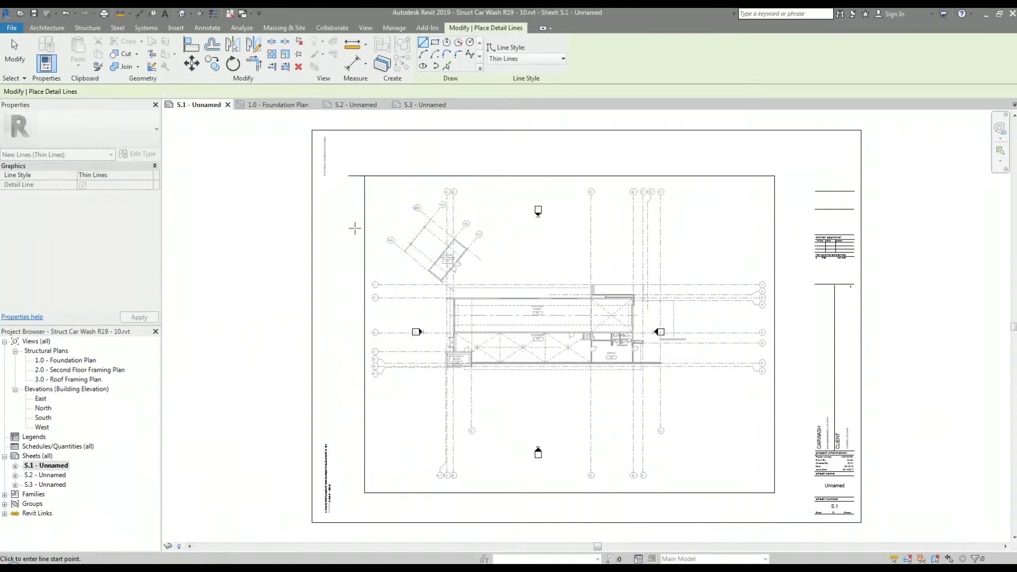
pyautogui.press('Escape')
pyautogui.press('Escape')
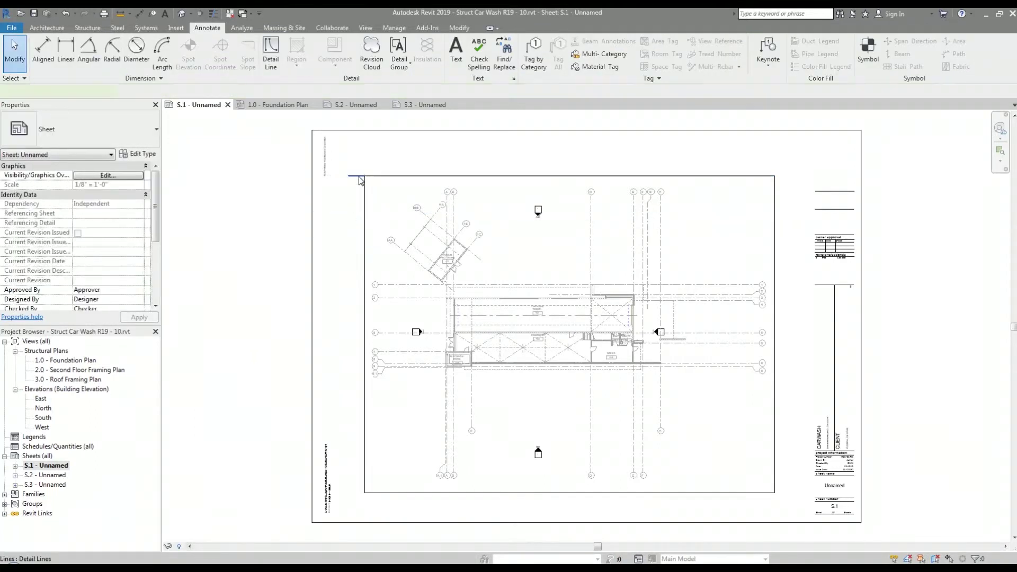
pyautogui.click(359, 180)
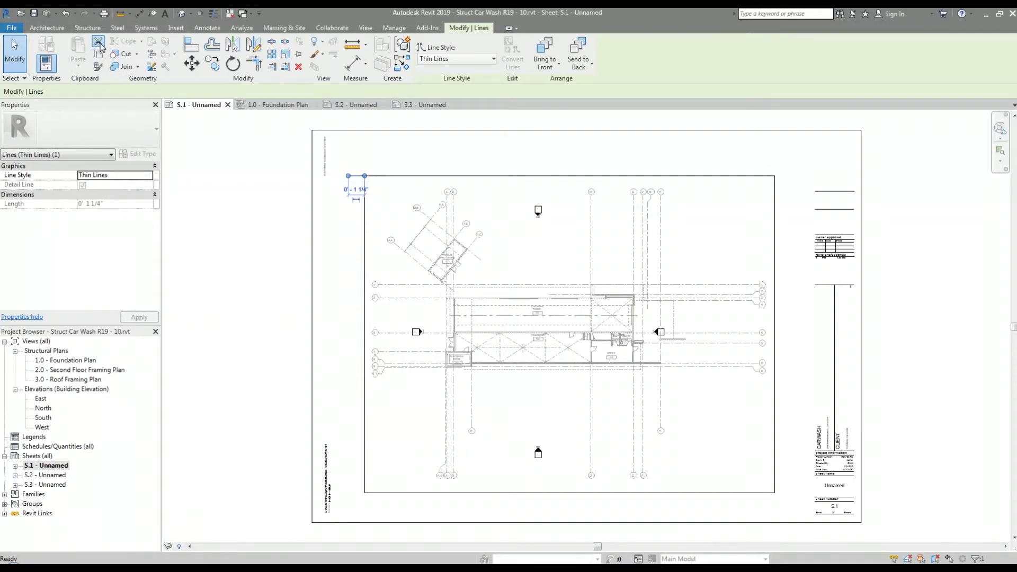
pyautogui.click(98, 42)
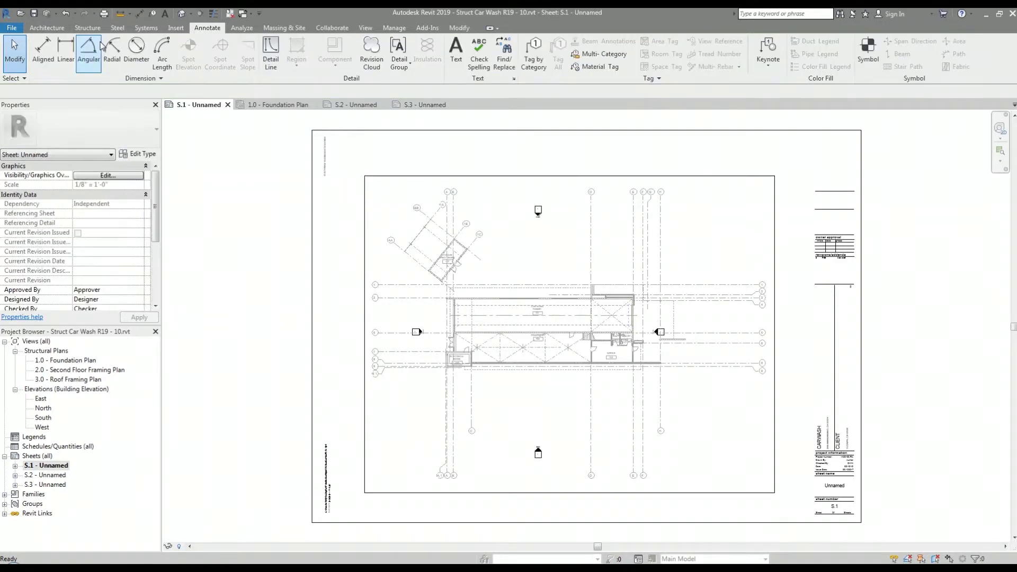
# On sheet S.2, paste the reference line using Aligned to Same Place
pyautogui.doubleClick(48, 475)
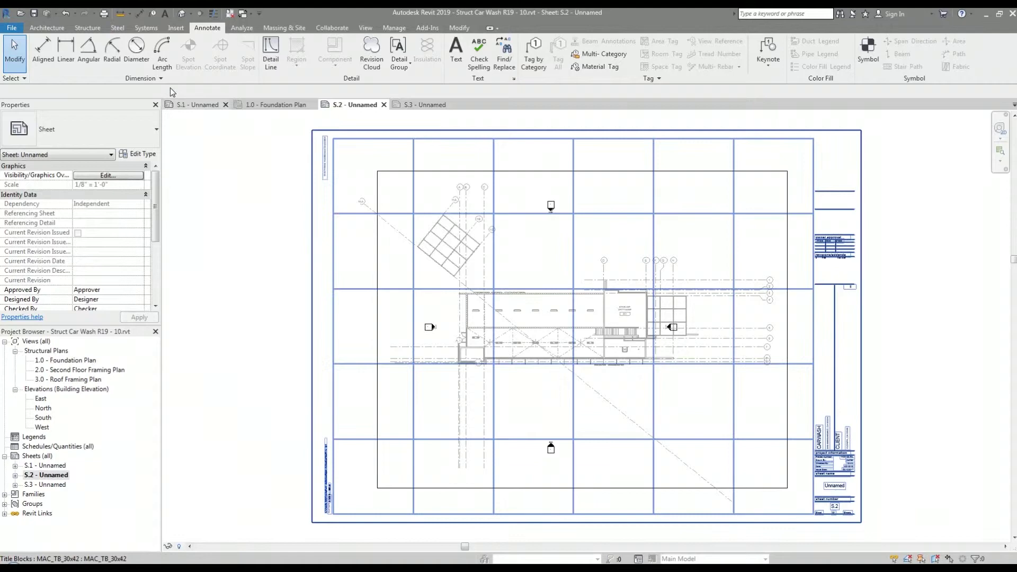
pyautogui.click(460, 28)
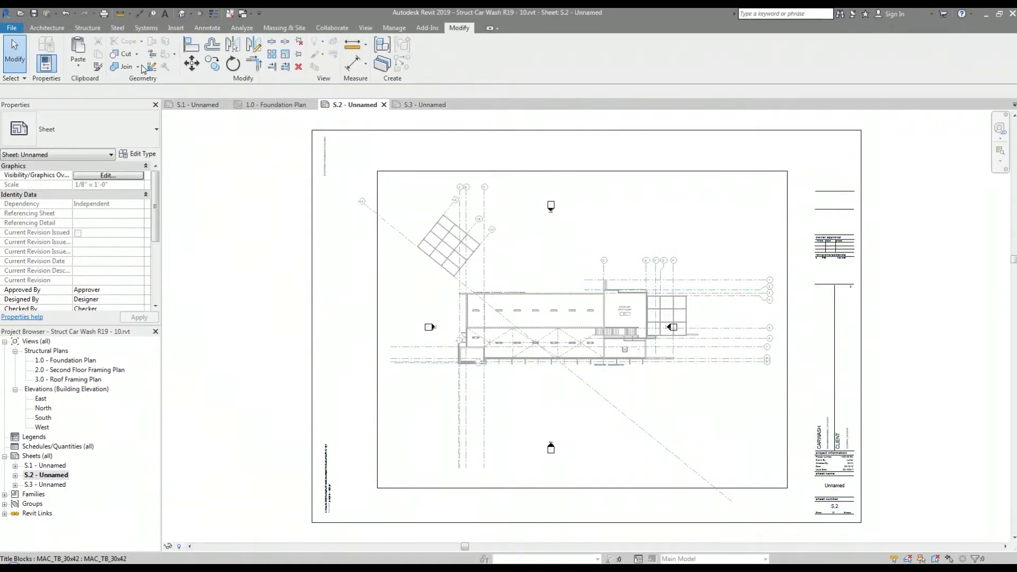
pyautogui.click(81, 72)
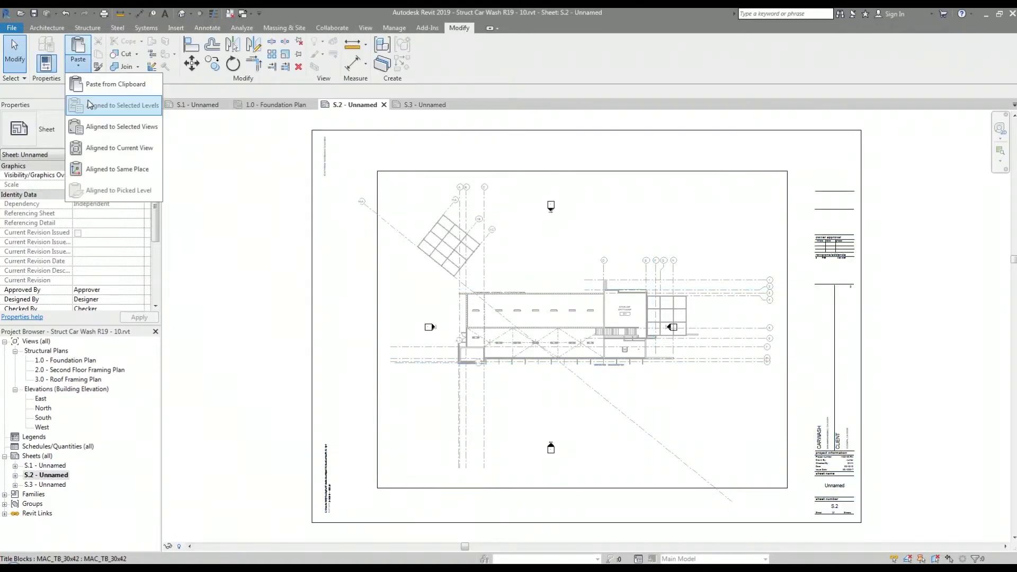
pyautogui.click(112, 168)
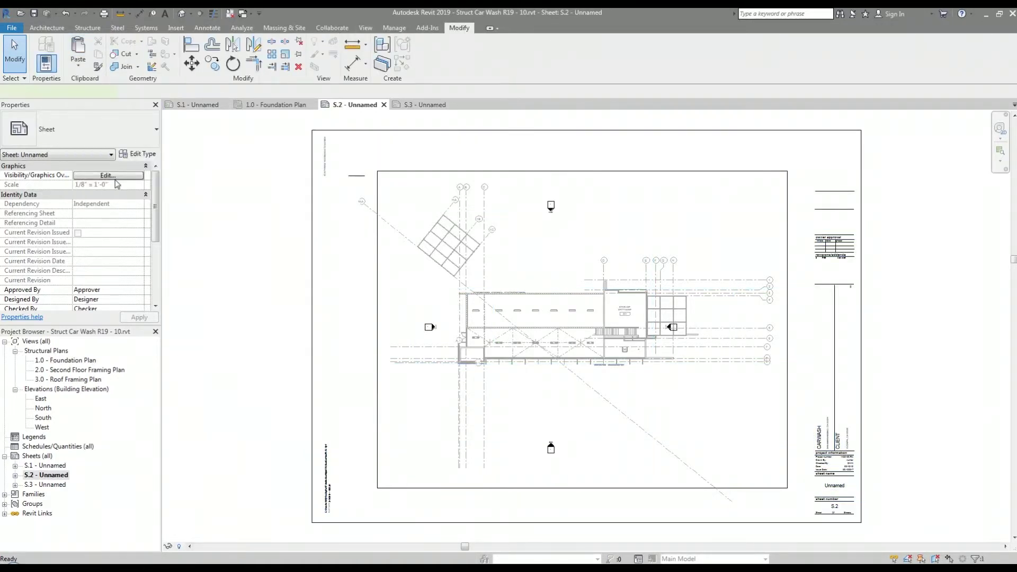
pyautogui.click(348, 246)
# Move the Second Floor Framing Plan viewport so its corner snaps to the line's end
pyautogui.scroll(4, 374, 189)
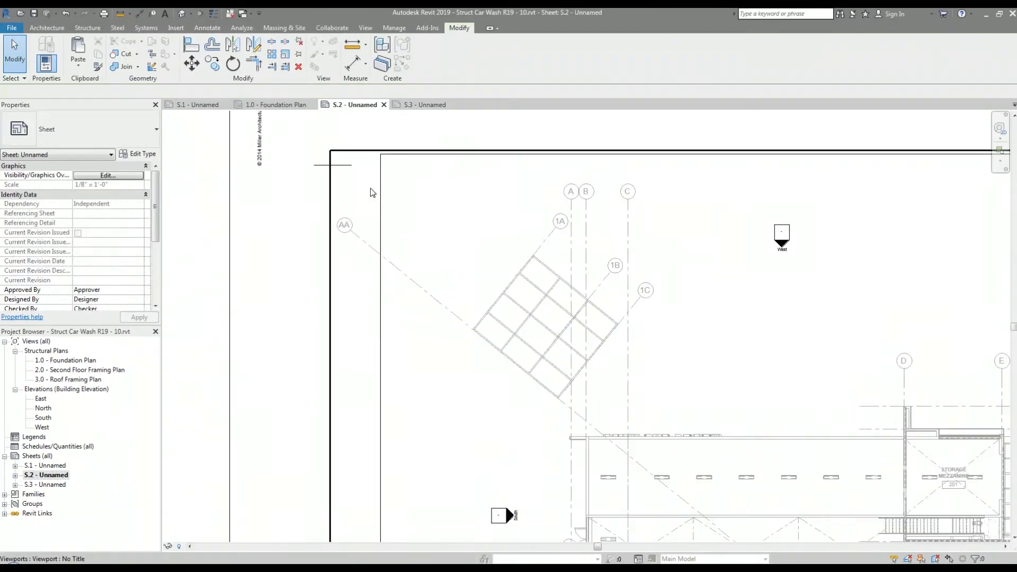
pyautogui.scroll(1, 384, 232)
pyautogui.click(450, 241)
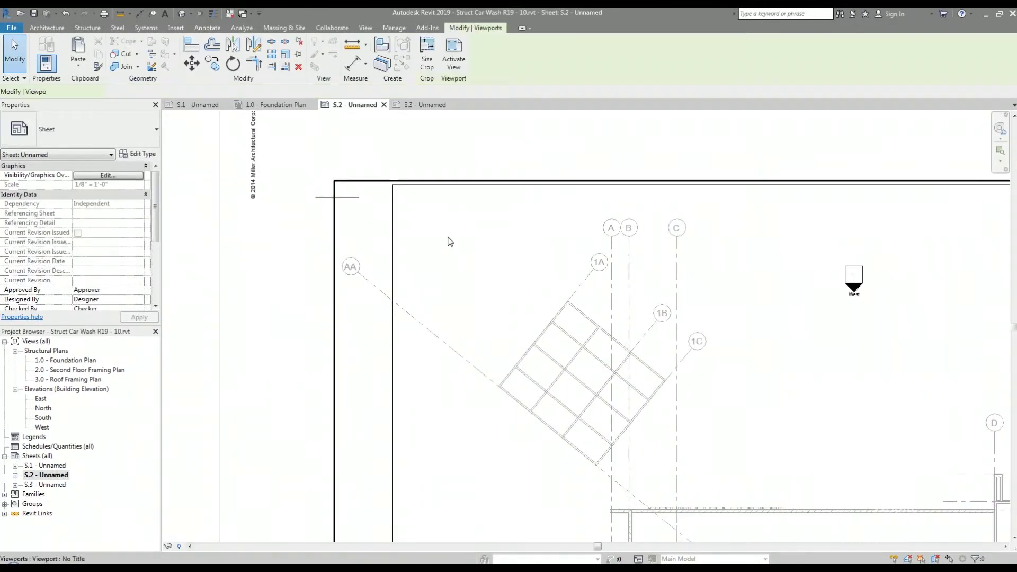
pyautogui.press('m')
pyautogui.press('v')
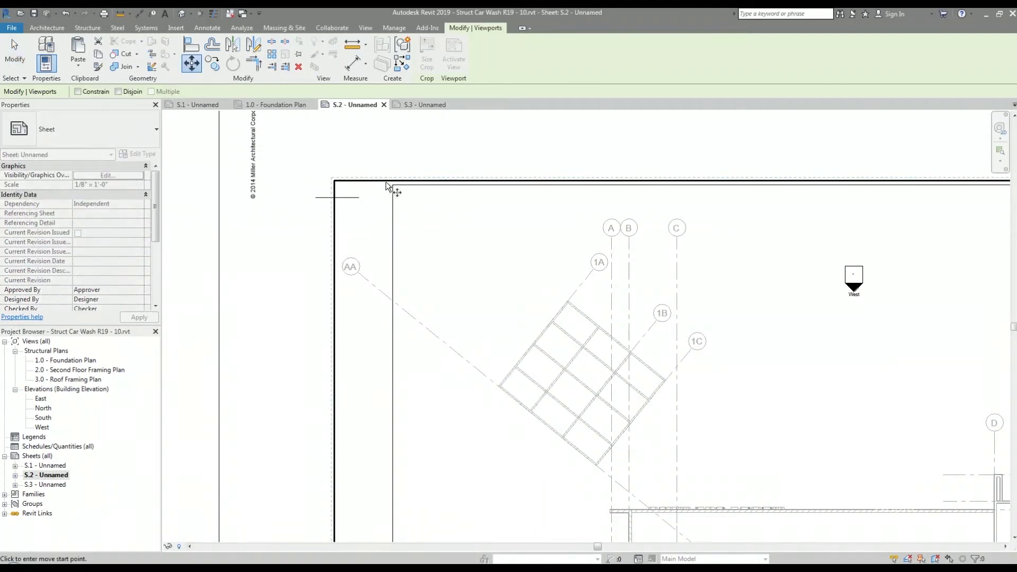
pyautogui.click(392, 185)
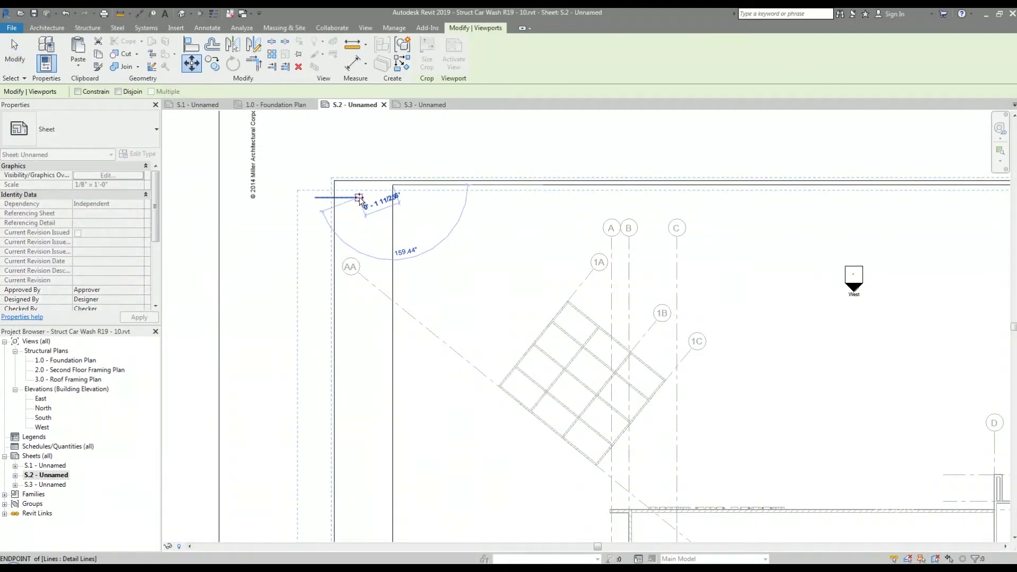
pyautogui.click(359, 197)
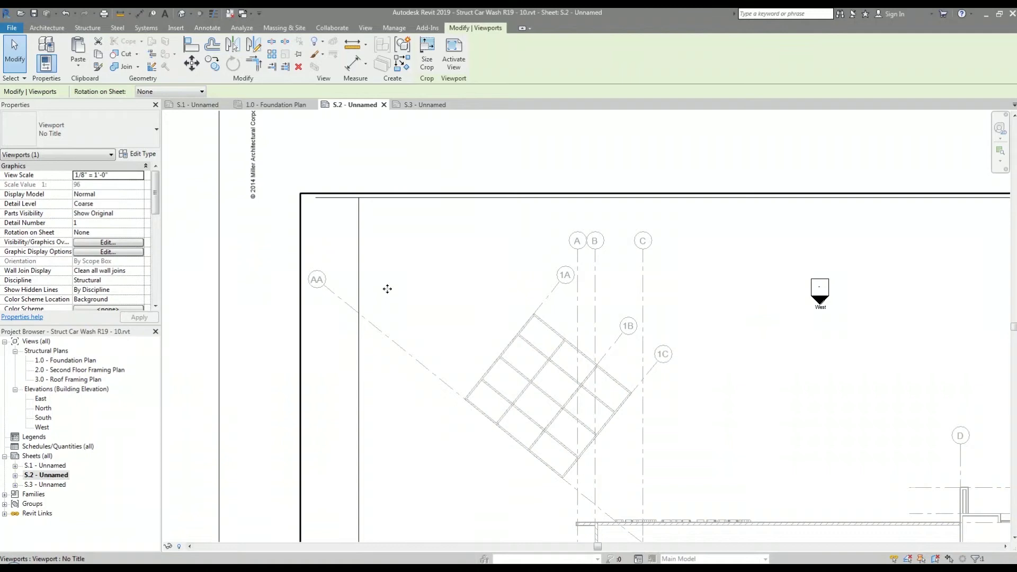
pyautogui.press('z')
pyautogui.press('f')
pyautogui.click(222, 249)
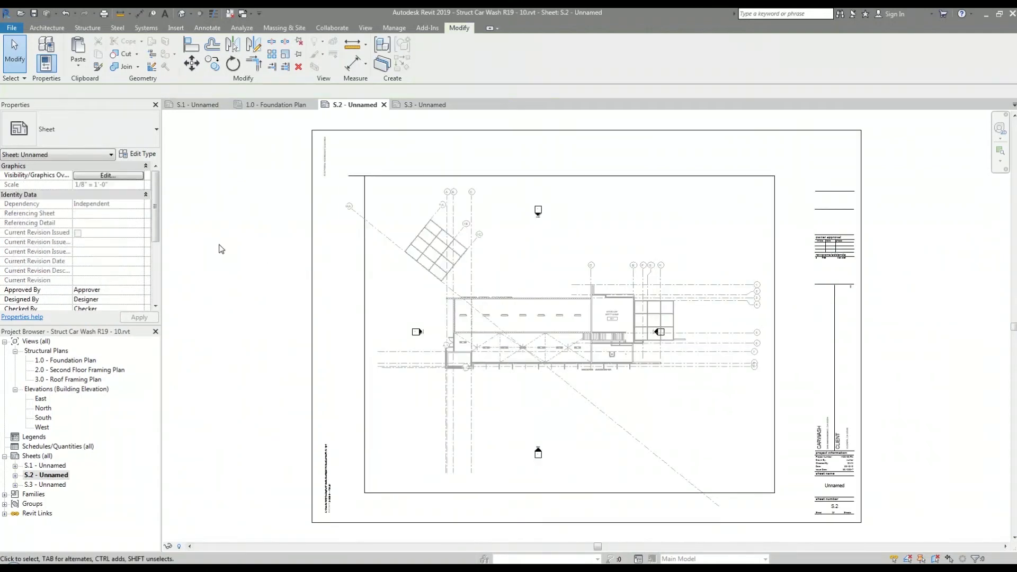
# Copy the reference line from S.2 and paste it Aligned to Same Place on S.3
pyautogui.click(355, 180)
pyautogui.hotkey('ctrl', 'c')
pyautogui.doubleClick(45, 484)
pyautogui.click(78, 66)
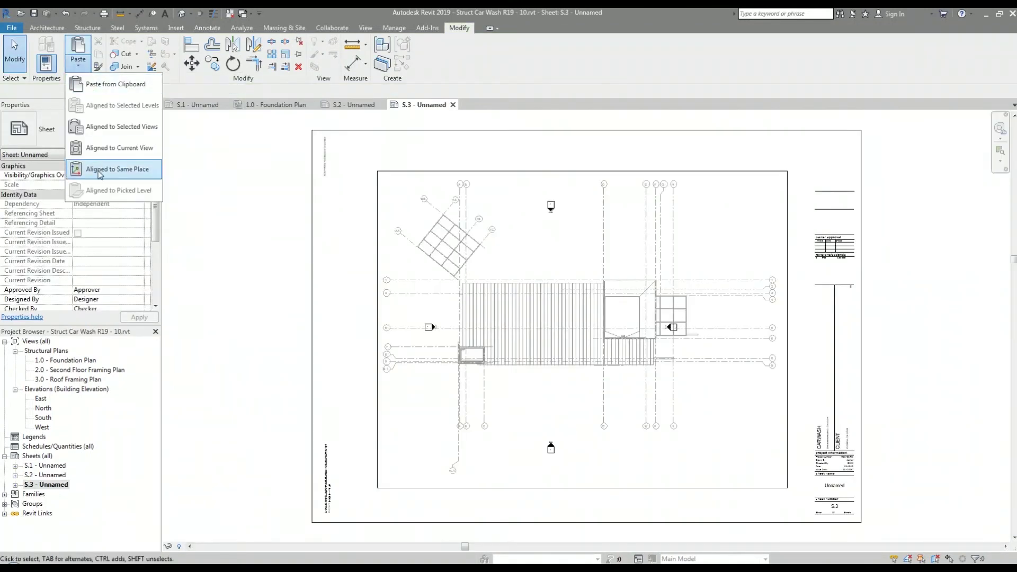
pyautogui.click(114, 166)
# Align the Roof Framing Plan viewport's corner to the line end and remove the line
pyautogui.click(377, 212)
pyautogui.press('m')
pyautogui.press('v')
pyautogui.click(377, 171)
pyautogui.click(365, 175)
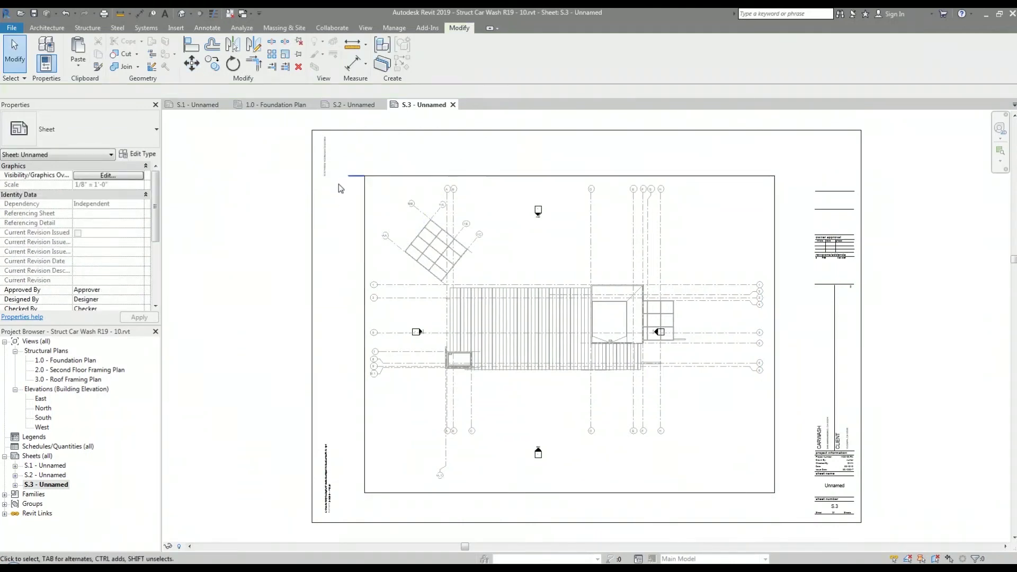
# Compare sheets S.2 and S.1, then return to S.3 and select its viewport
pyautogui.doubleClick(55, 477)
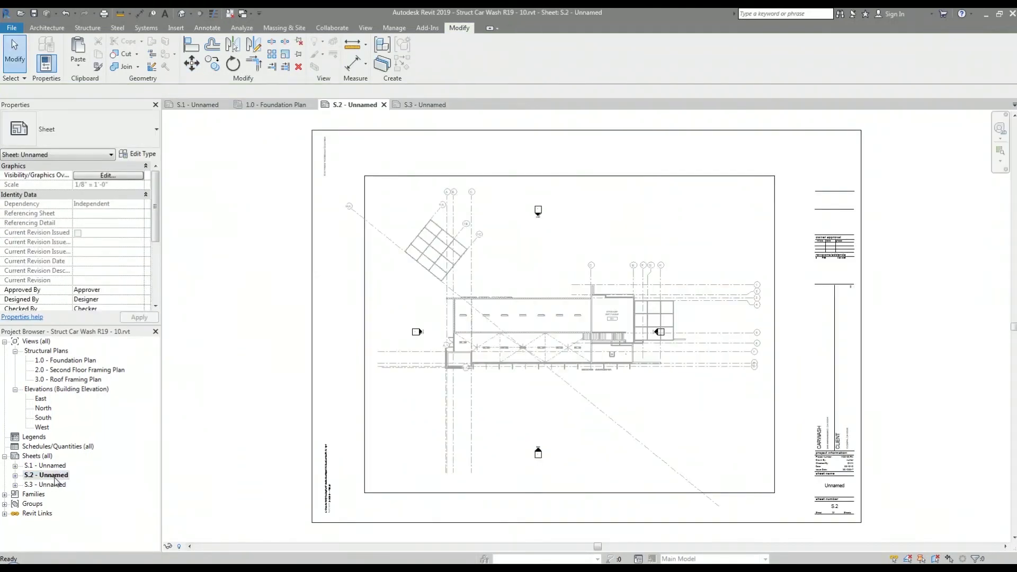
pyautogui.doubleClick(53, 466)
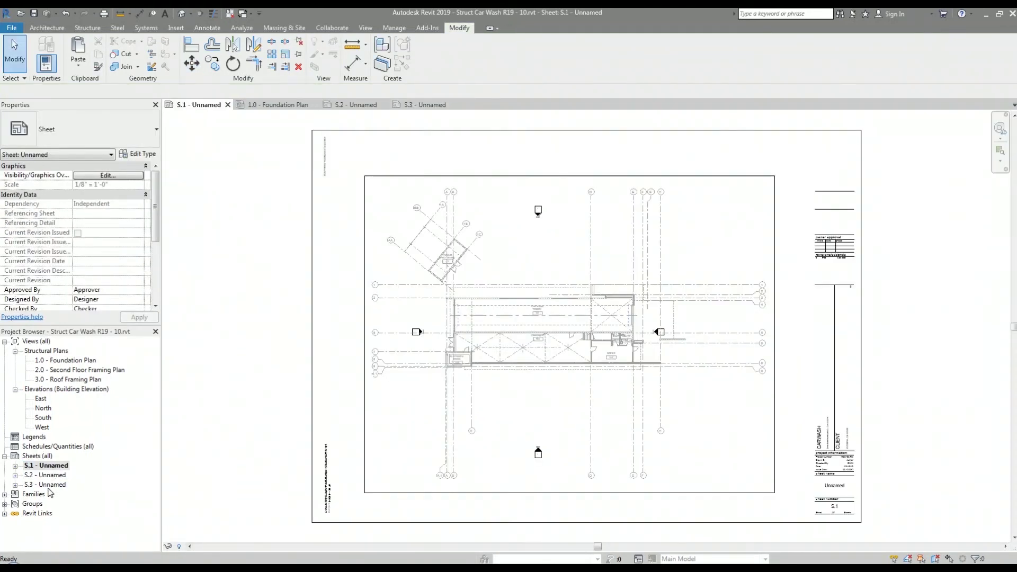
pyautogui.doubleClick(50, 485)
pyautogui.click(454, 266)
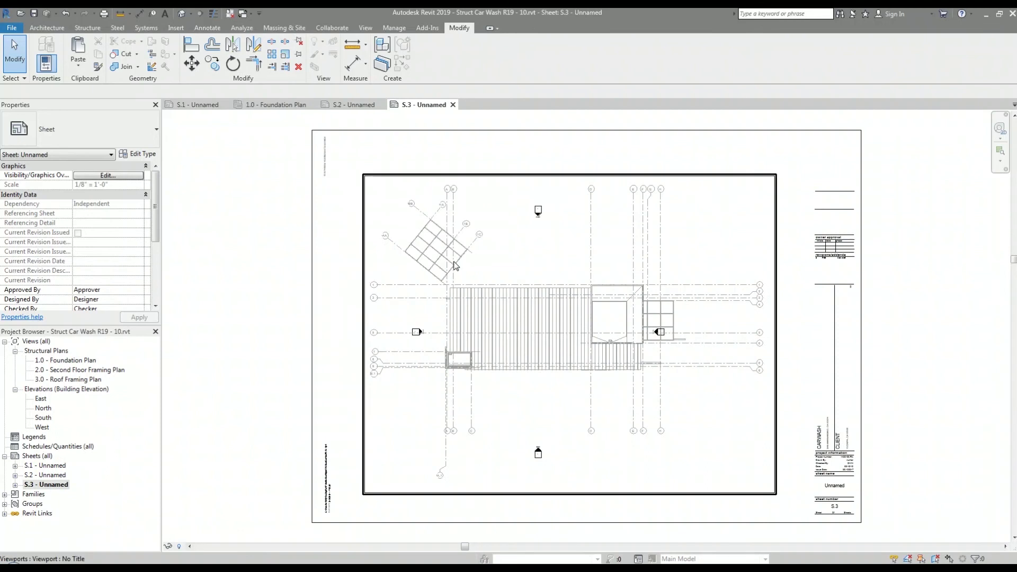